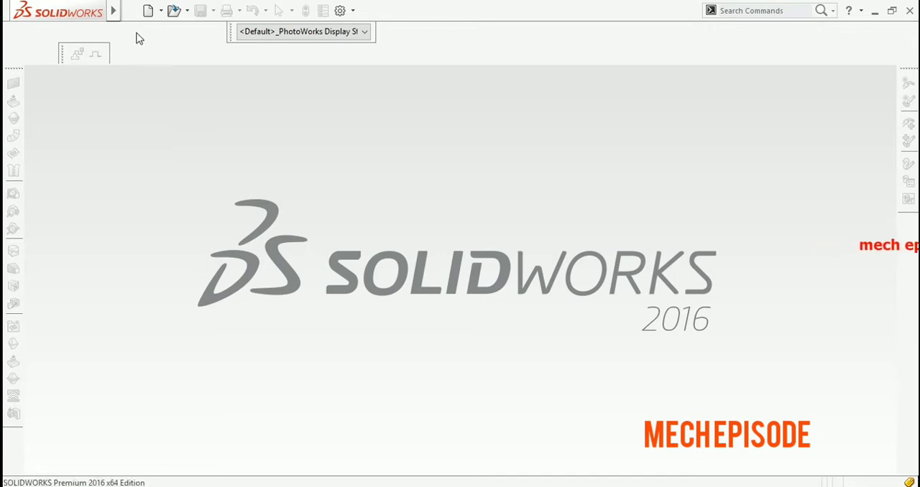
Create a new part document and start a sketch on the Top plane
{"action": "left_click", "coordinate": [147, 12]}
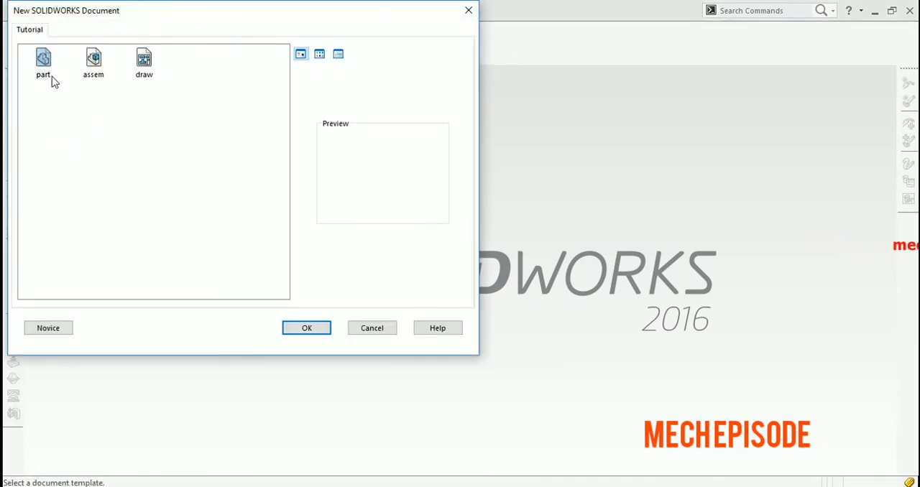
{"action": "left_click", "coordinate": [307, 327]}
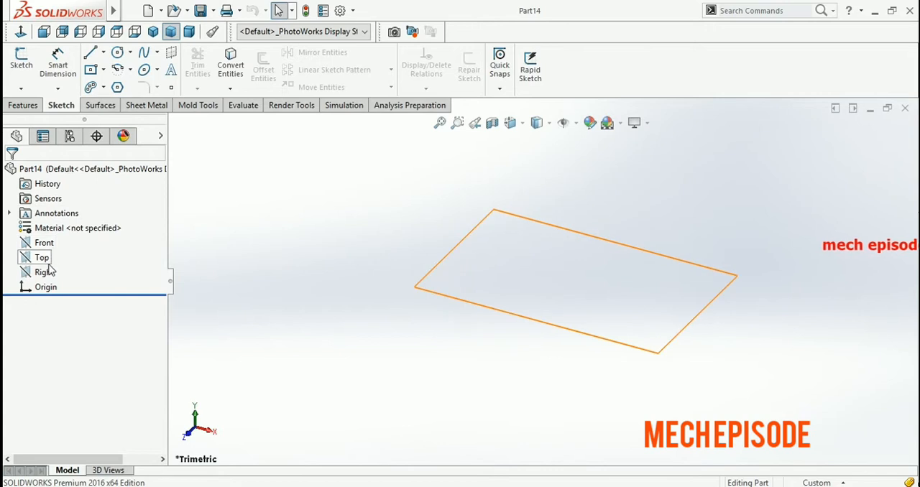
{"action": "left_click", "coordinate": [42, 257]}
{"action": "left_click", "coordinate": [46, 248]}
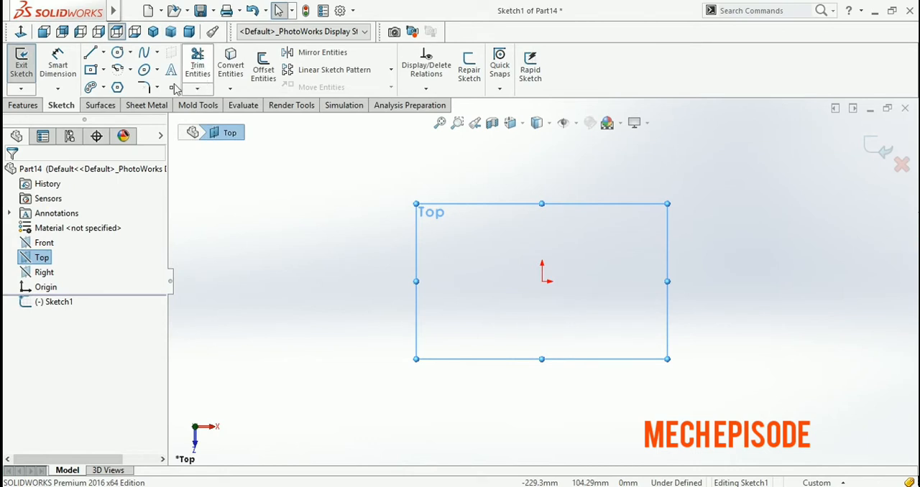
Sketch a center rectangle about 157 mm wide and 75 mm high, centred on the origin
{"action": "left_click", "coordinate": [90, 71]}
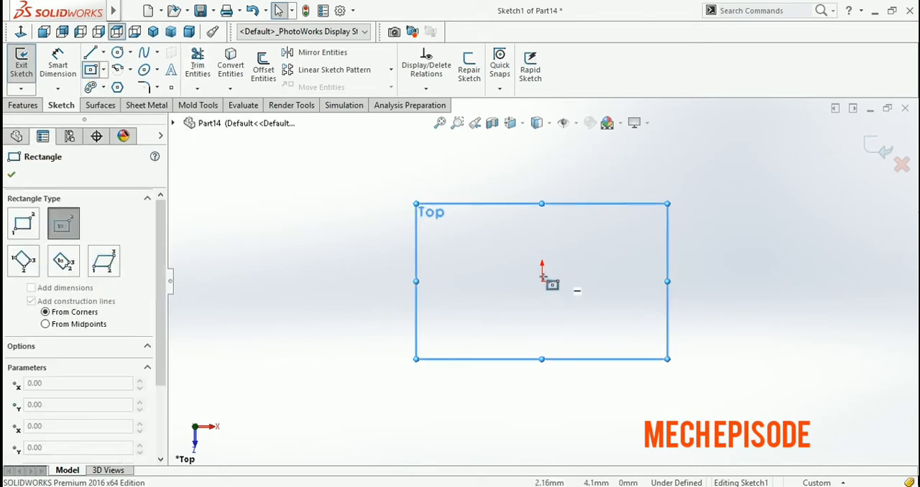
{"action": "left_click", "coordinate": [542, 281]}
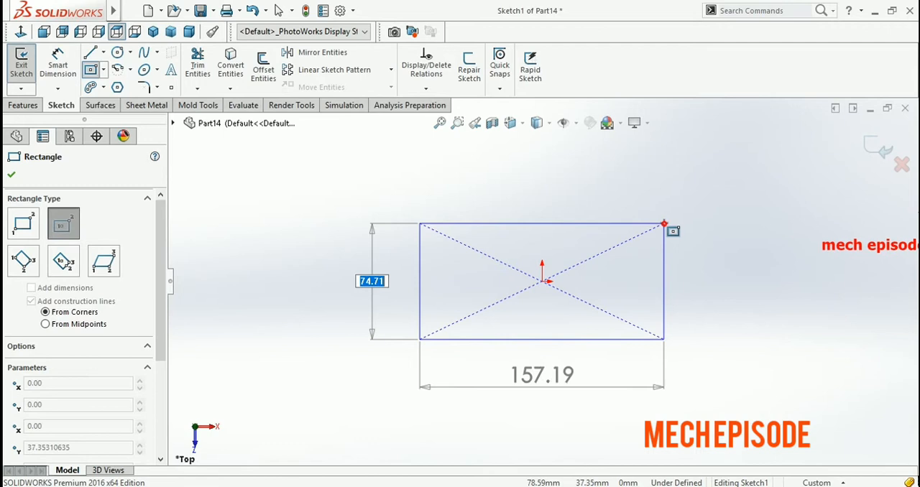
{"action": "left_click", "coordinate": [663, 223]}
{"action": "left_click", "coordinate": [13, 176]}
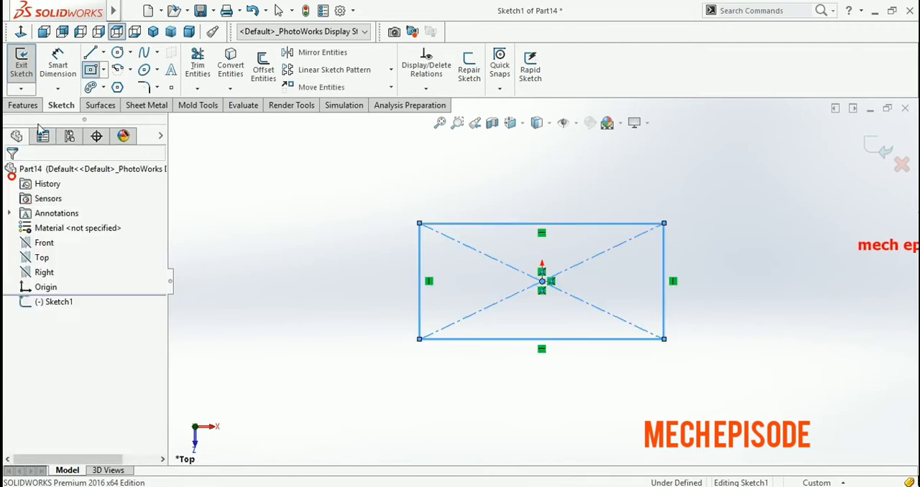
Sketch a closed upright rectangle about 52 mm wide with lines, crossing the first rectangle and extending beyond its upper and lower edges
{"action": "left_click", "coordinate": [90, 52]}
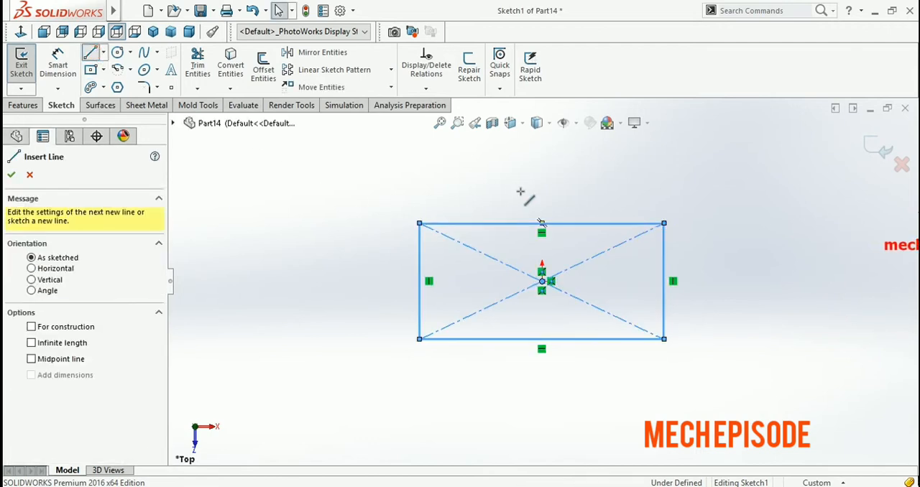
{"action": "left_click", "coordinate": [493, 165]}
{"action": "left_click", "coordinate": [493, 395]}
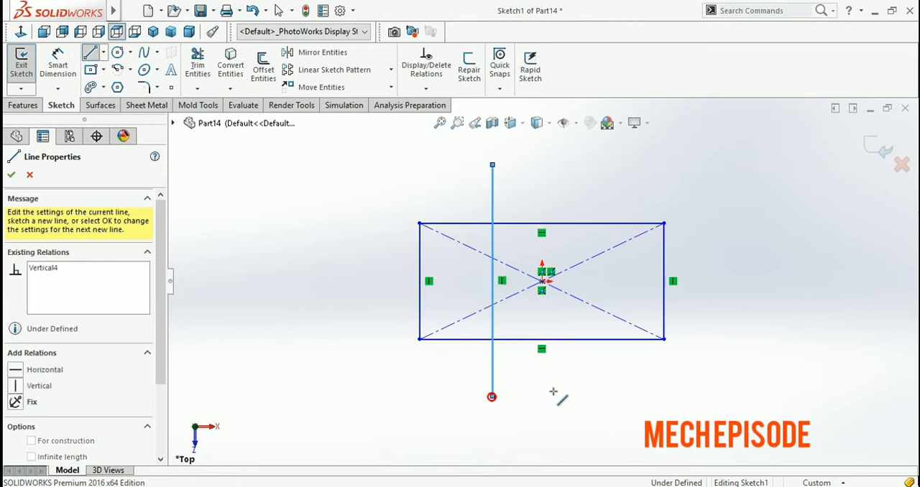
{"action": "left_click", "coordinate": [574, 396]}
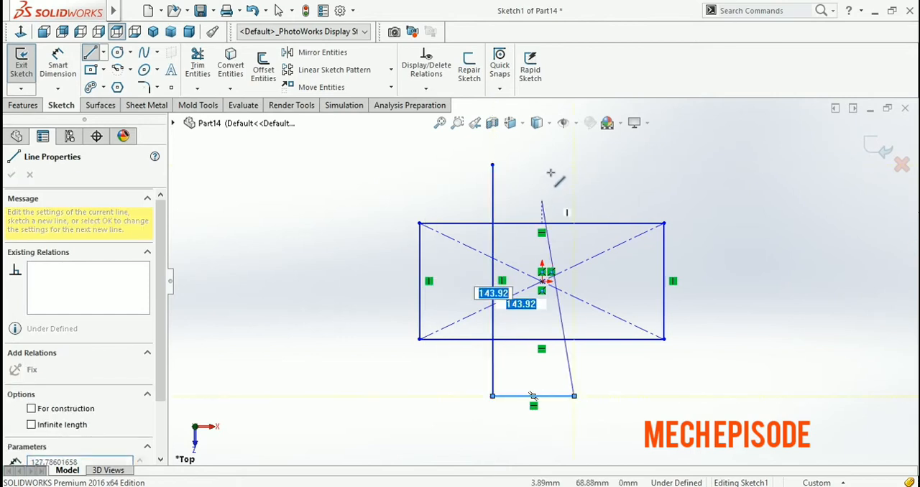
{"action": "left_click", "coordinate": [574, 165]}
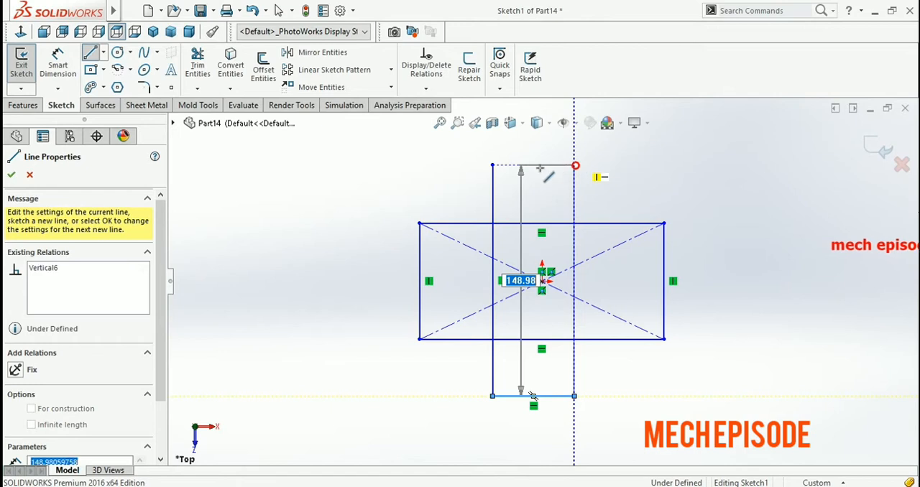
{"action": "left_click", "coordinate": [493, 164]}
{"action": "key", "text": "Escape"}
{"action": "key", "text": "Escape"}
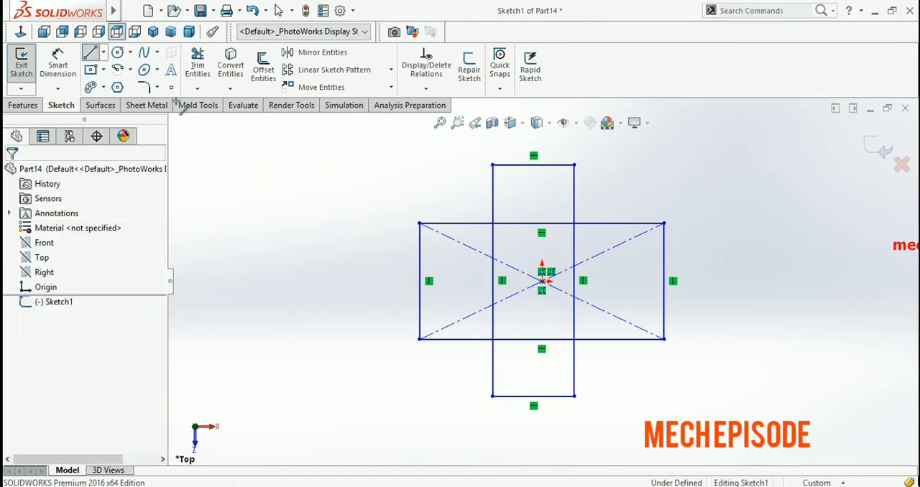
Power trim the overlapping inner segments and construction diagonals so that only the outer cross-shaped outline remains
{"action": "left_click", "coordinate": [203, 66]}
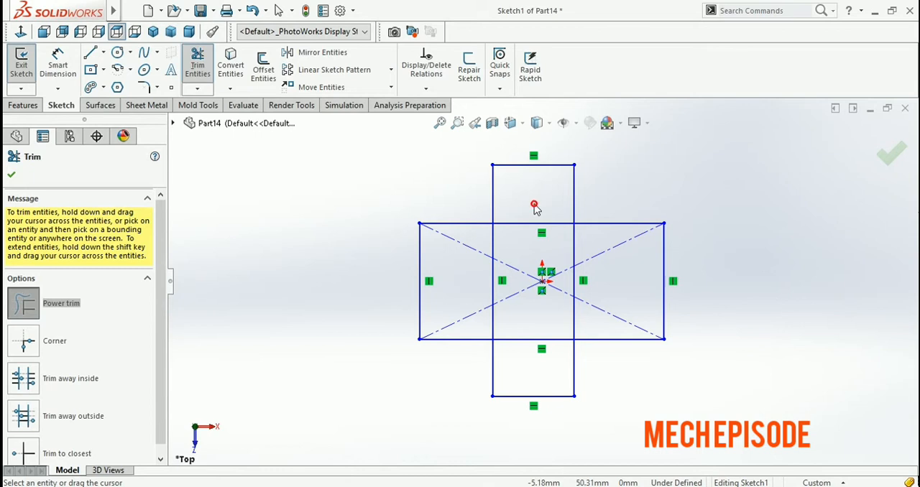
{"action": "left_click_drag", "start_coordinate": [528, 225], "coordinate": [481, 293]}
{"action": "mouse_move", "coordinate": [478, 330]}
{"action": "left_mouse_down"}
{"action": "mouse_move", "coordinate": [600, 308]}
{"action": "mouse_move", "coordinate": [581, 277]}
{"action": "mouse_move", "coordinate": [508, 238]}
{"action": "mouse_move", "coordinate": [579, 270]}
{"action": "mouse_move", "coordinate": [517, 294]}
{"action": "mouse_move", "coordinate": [597, 256]}
{"action": "left_mouse_up"}
{"action": "mouse_move", "coordinate": [602, 289]}
{"action": "left_mouse_down"}
{"action": "mouse_move", "coordinate": [519, 337]}
{"action": "mouse_move", "coordinate": [543, 294]}
{"action": "left_mouse_up"}
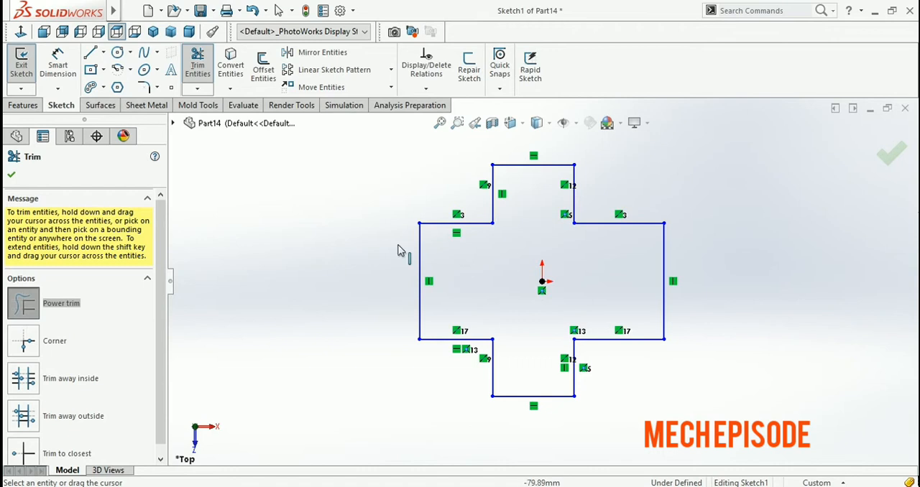
{"action": "left_click", "coordinate": [198, 61]}
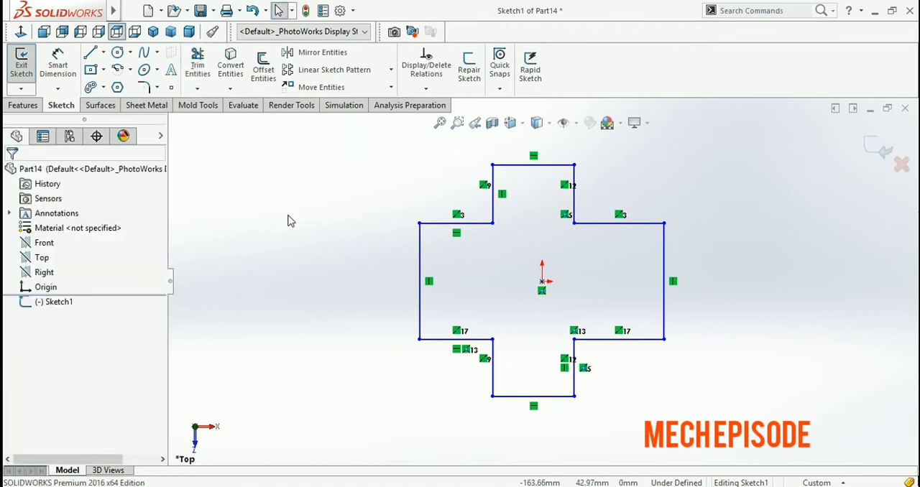
Draw a vertical line about 19 mm long downward from the cross's upper-left inner corner
{"action": "left_click", "coordinate": [197, 89]}
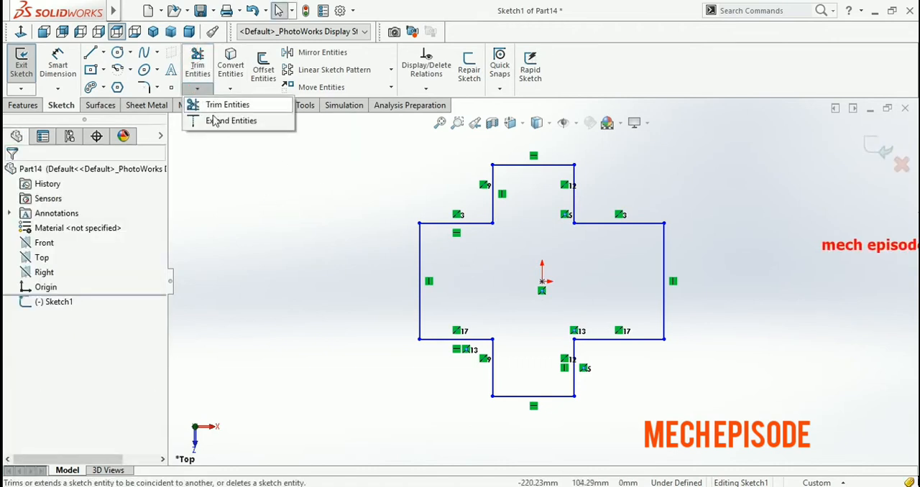
{"action": "left_click", "coordinate": [257, 208]}
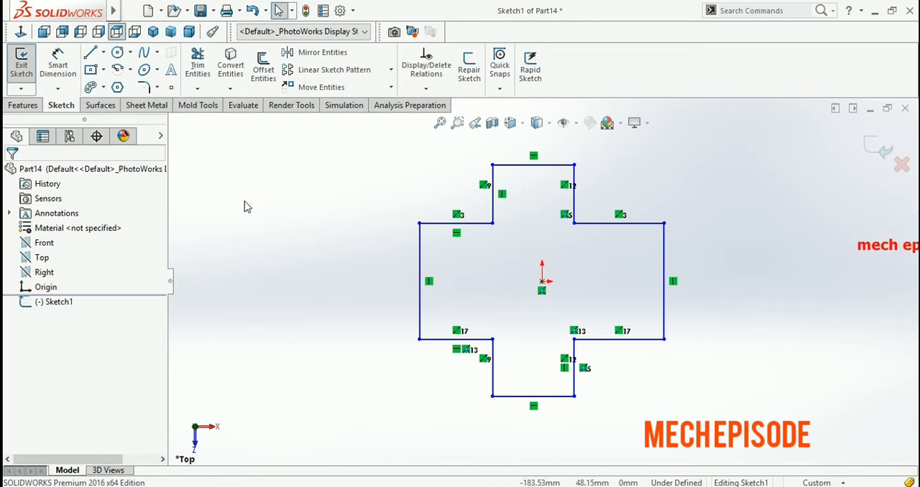
{"action": "left_click", "coordinate": [90, 54]}
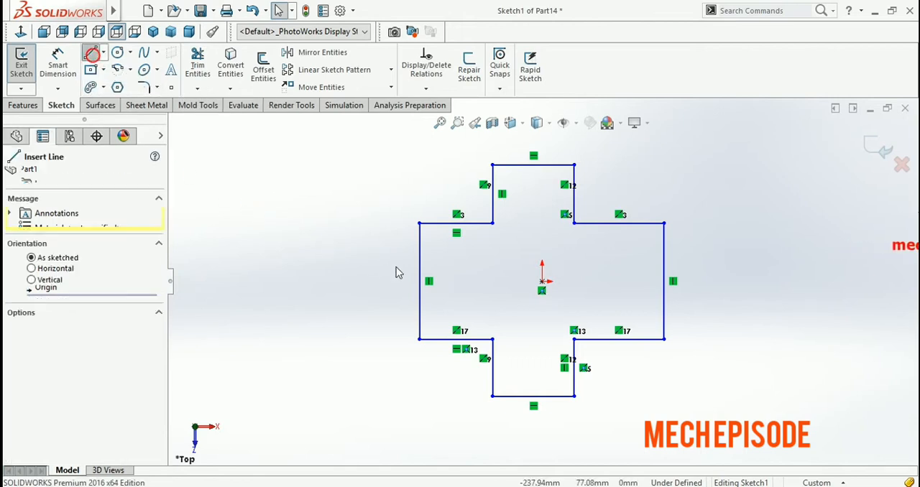
{"action": "left_click", "coordinate": [494, 224]}
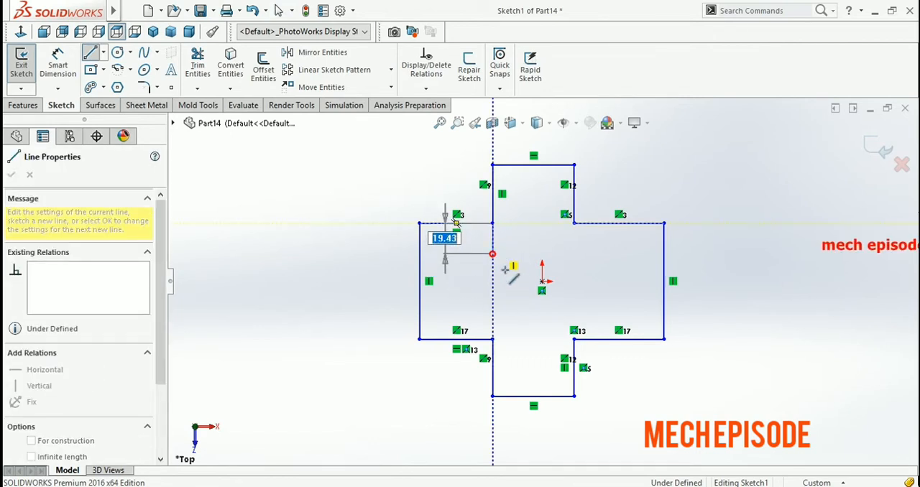
{"action": "left_click", "coordinate": [493, 253]}
{"action": "key", "text": "Escape"}
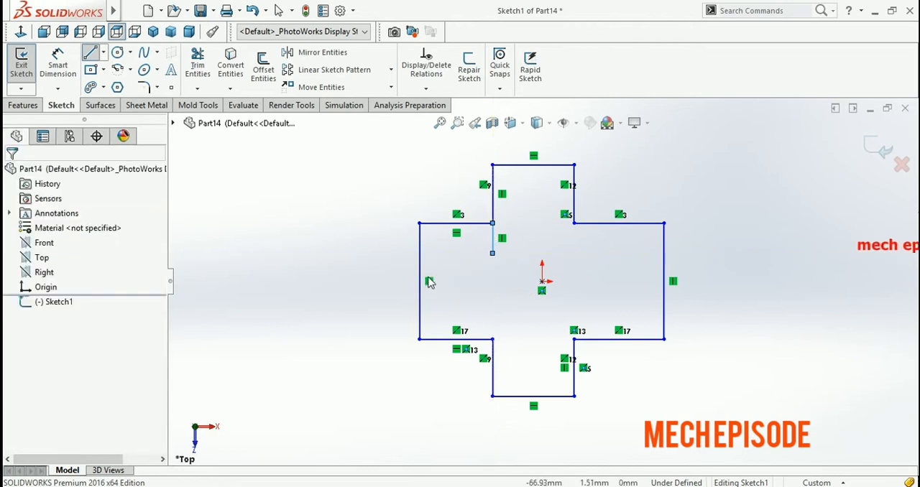
Extend the short vertical line to the cross's lower-left inner corner with Extend Entities and delete the extended line
{"action": "left_click", "coordinate": [197, 89]}
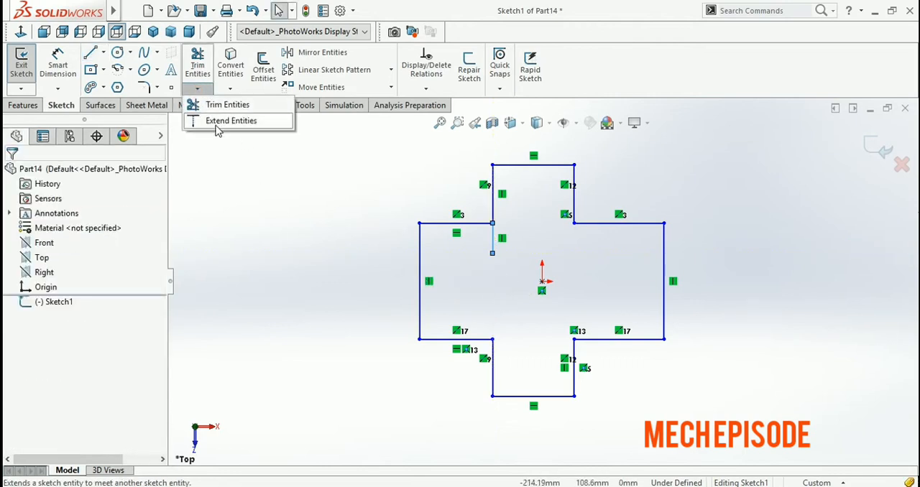
{"action": "left_click", "coordinate": [217, 123]}
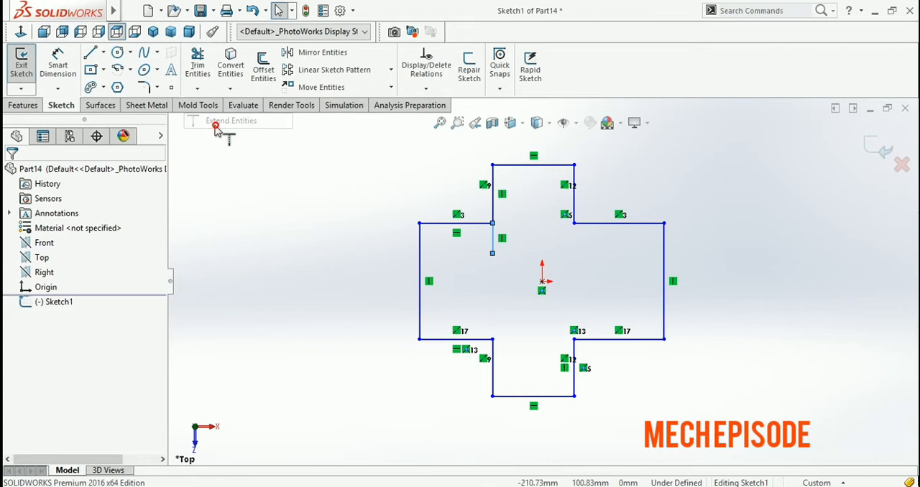
{"action": "left_click", "coordinate": [493, 257]}
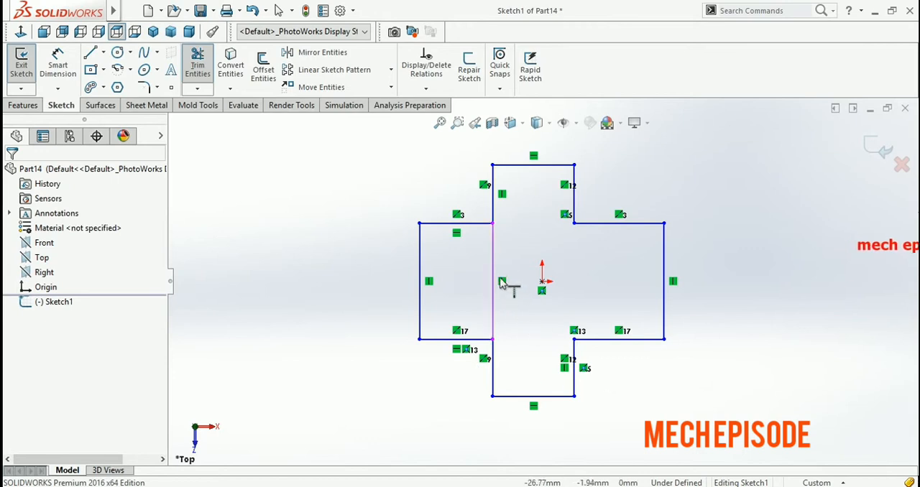
{"action": "key", "text": "Escape"}
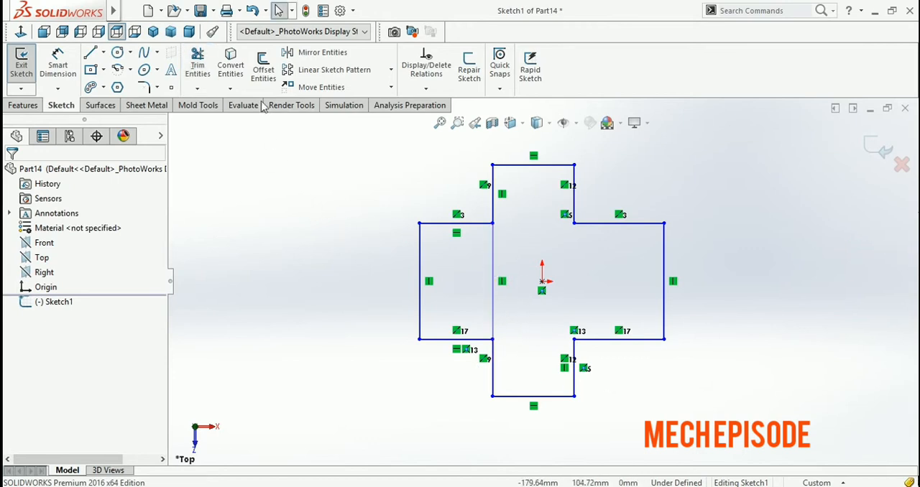
{"action": "left_click", "coordinate": [494, 257]}
{"action": "key", "text": "Delete"}
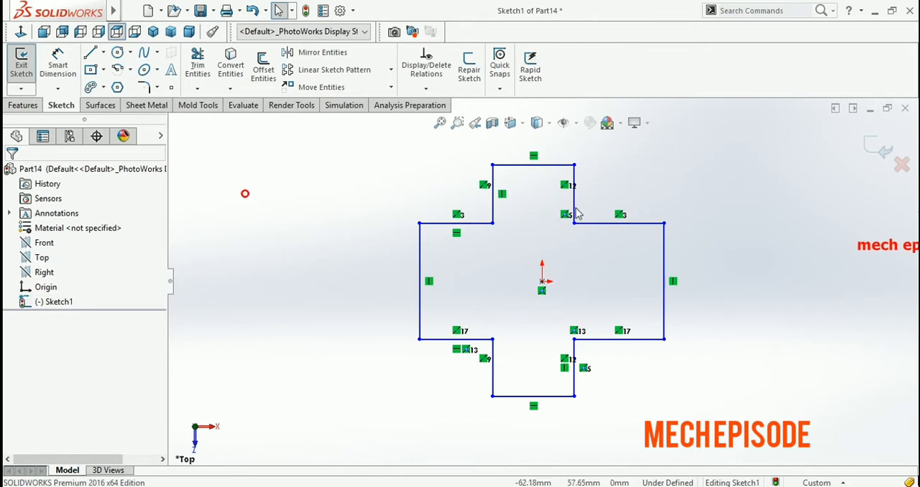
Offset the whole cross-shaped outline outward by 25 mm
{"action": "mouse_move", "coordinate": [709, 151]}
{"action": "left_mouse_down"}
{"action": "mouse_move", "coordinate": [724, 307]}
{"action": "mouse_move", "coordinate": [581, 427]}
{"action": "mouse_move", "coordinate": [376, 425]}
{"action": "left_mouse_up"}
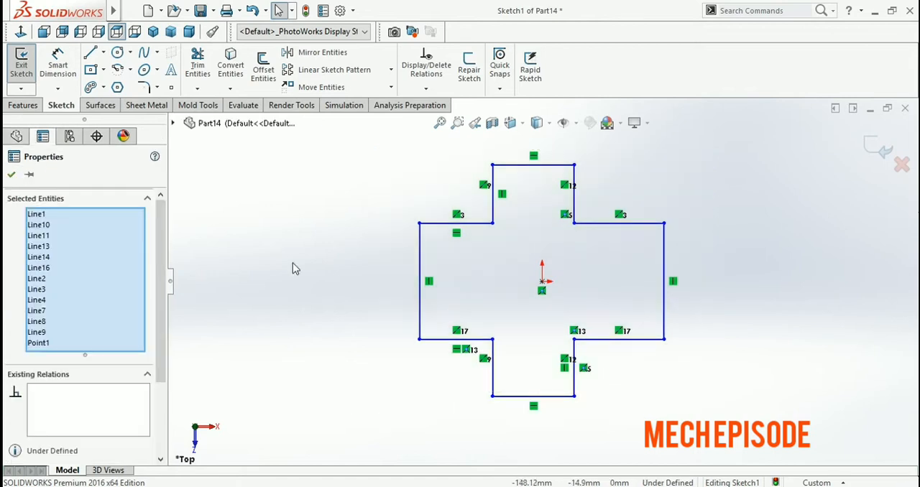
{"action": "left_click", "coordinate": [263, 69]}
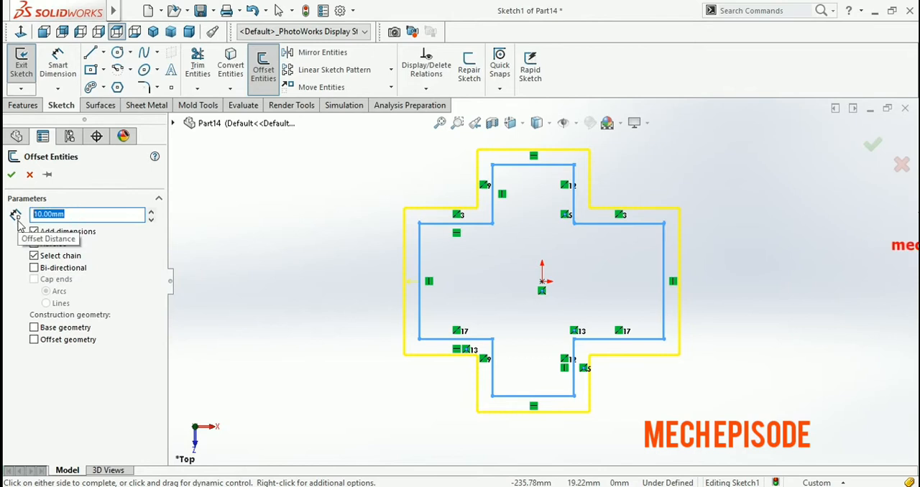
{"action": "key", "text": "Return"}
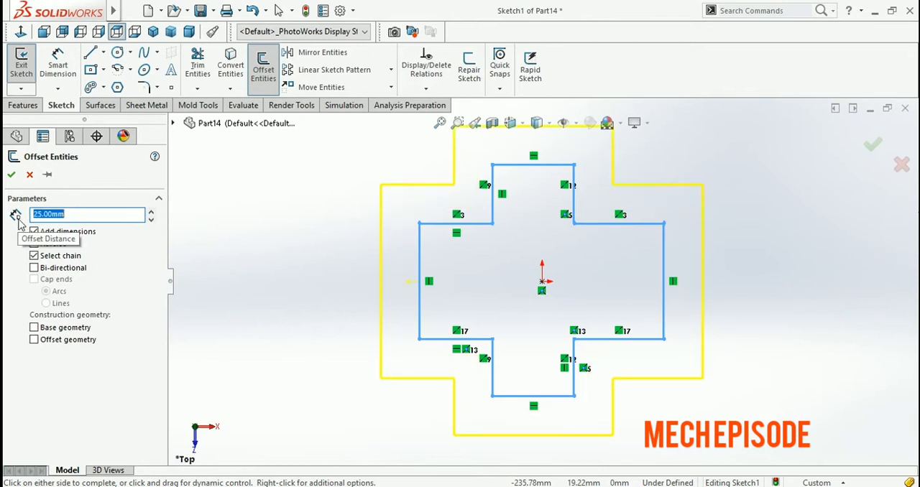
{"action": "left_click", "coordinate": [10, 174]}
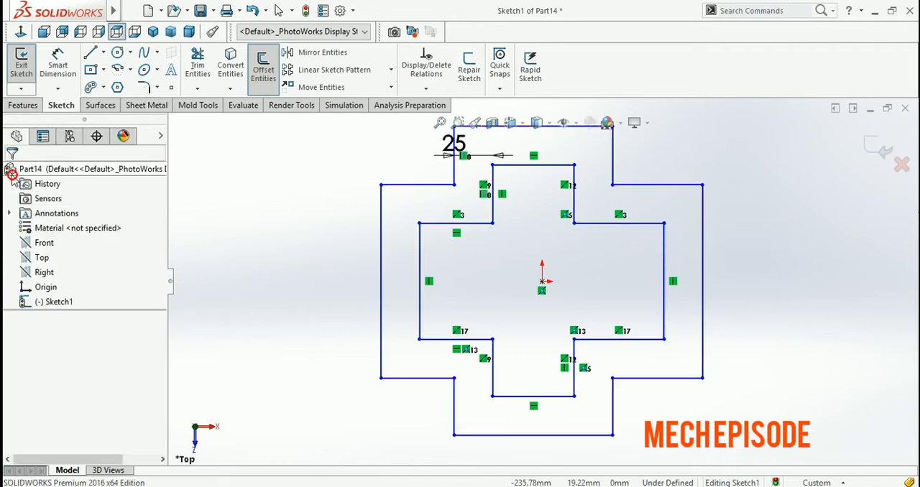
Draw a vertical infinite-length centerline to the right of the crosses, about 153 mm from the origin
{"action": "key", "text": "f"}
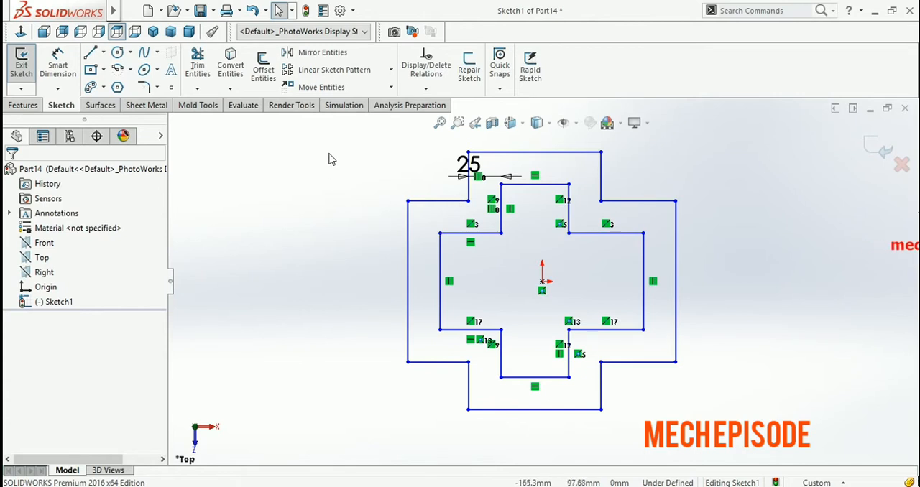
{"action": "key", "text": "z"}
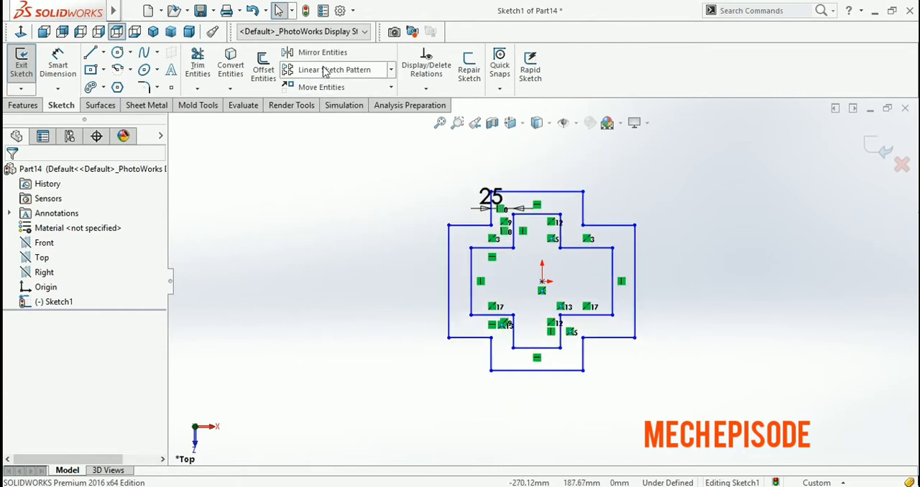
{"action": "scroll", "coordinate": [571, 266], "scroll_direction": "up", "scroll_amount": 3}
{"action": "scroll", "coordinate": [632, 294], "scroll_direction": "down", "scroll_amount": 2}
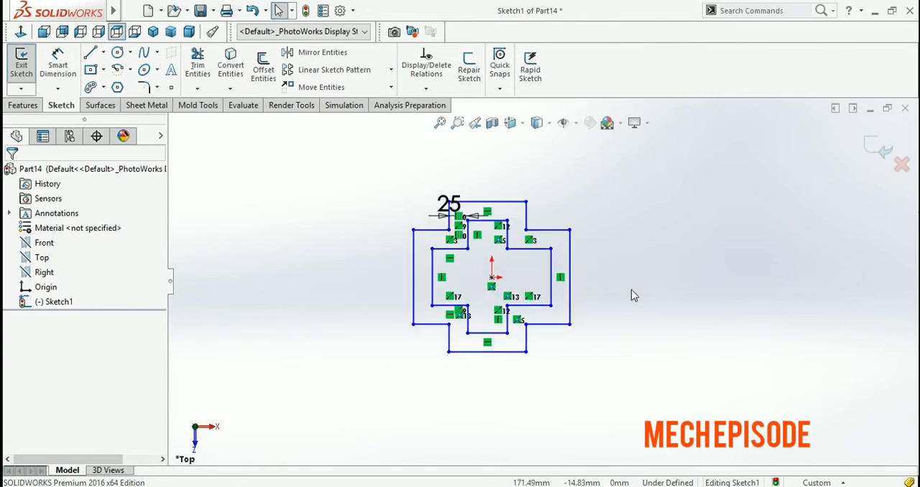
{"action": "left_click", "coordinate": [104, 53]}
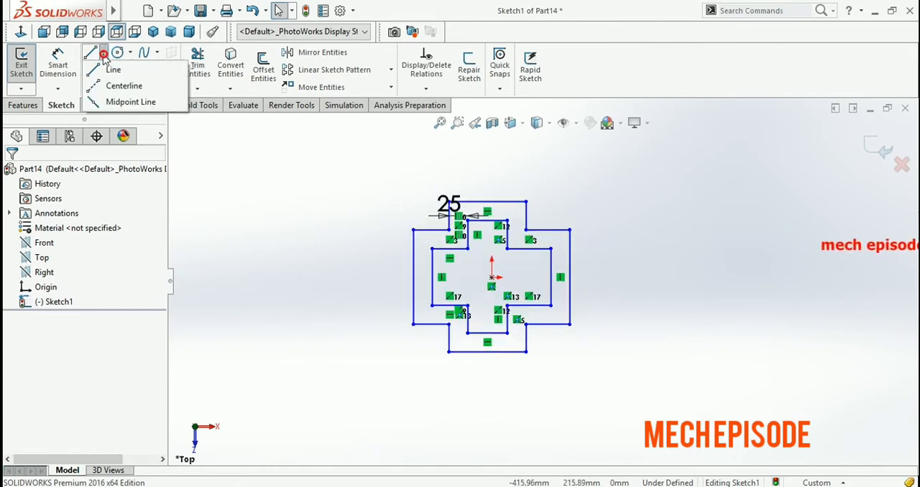
{"action": "left_click", "coordinate": [115, 86]}
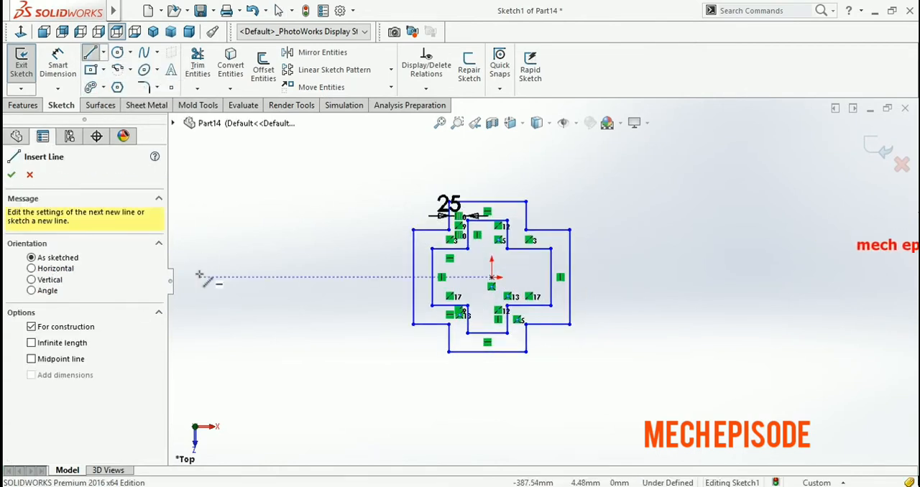
{"action": "left_click", "coordinate": [69, 345]}
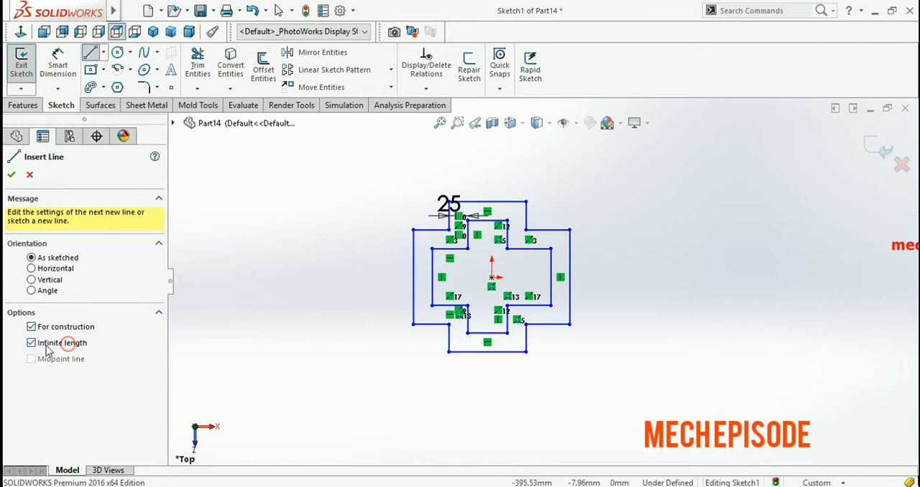
{"action": "left_click", "coordinate": [607, 326]}
{"action": "left_click", "coordinate": [603, 224]}
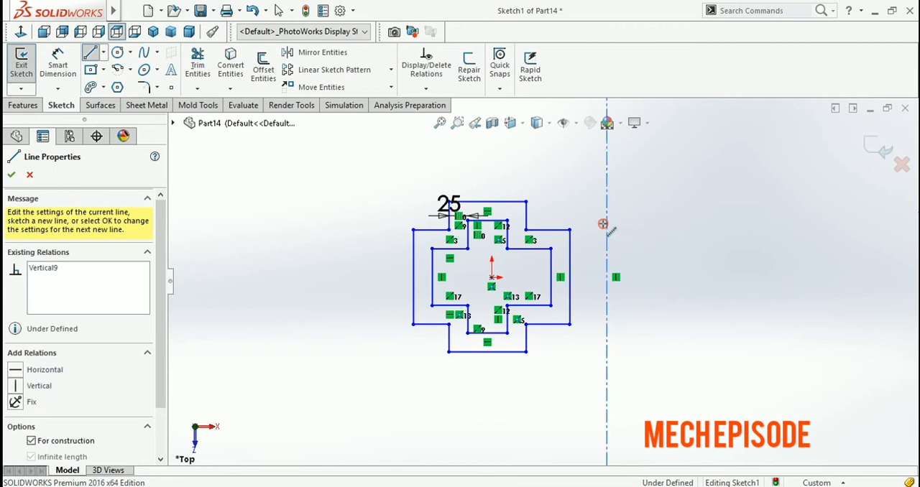
Mirror both cross outlines about the vertical centerline with Mirror Entities, keeping the originals
{"action": "key", "text": "Escape"}
{"action": "key", "text": "Escape"}
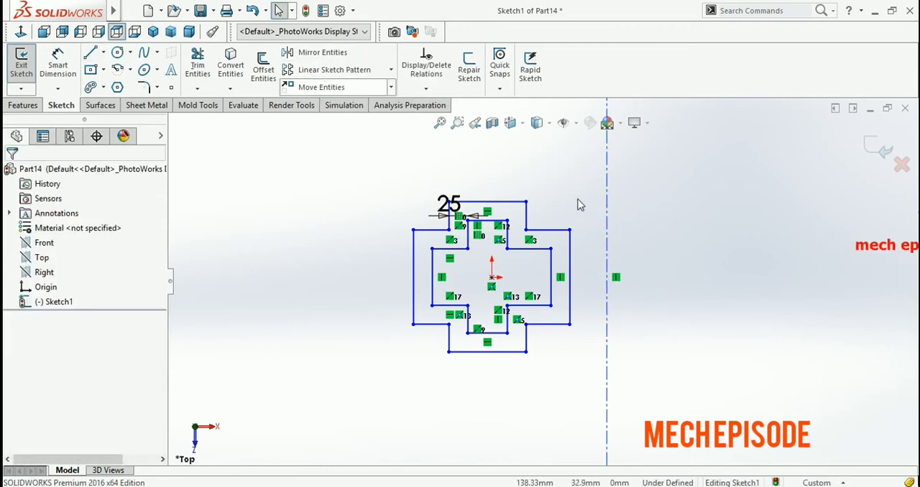
{"action": "mouse_move", "coordinate": [584, 174]}
{"action": "left_mouse_down"}
{"action": "mouse_move", "coordinate": [567, 382]}
{"action": "mouse_move", "coordinate": [434, 408]}
{"action": "mouse_move", "coordinate": [369, 391]}
{"action": "left_mouse_up"}
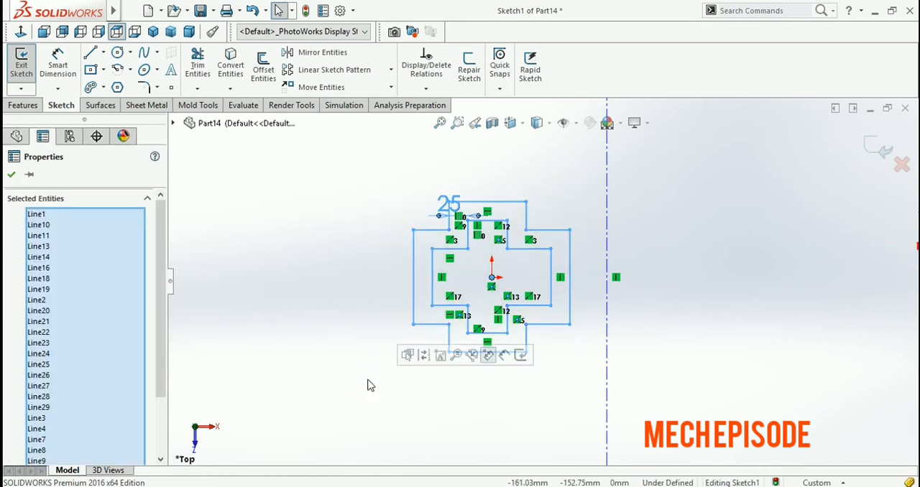
{"action": "left_click", "coordinate": [329, 58]}
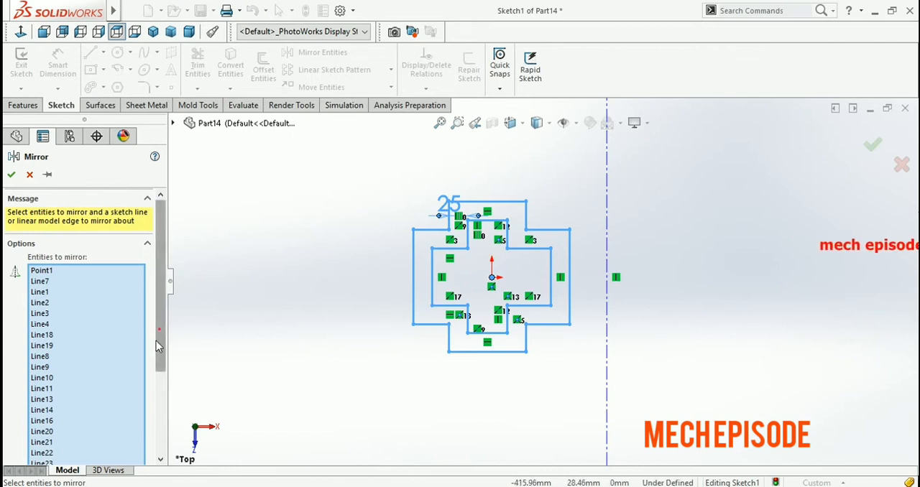
{"action": "scroll", "coordinate": [130, 343], "scroll_direction": "down", "scroll_amount": 5}
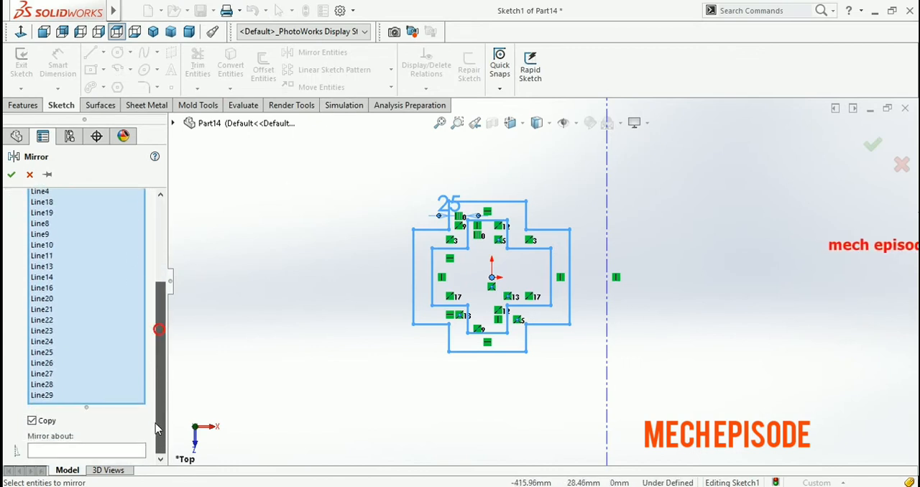
{"action": "left_click", "coordinate": [64, 452]}
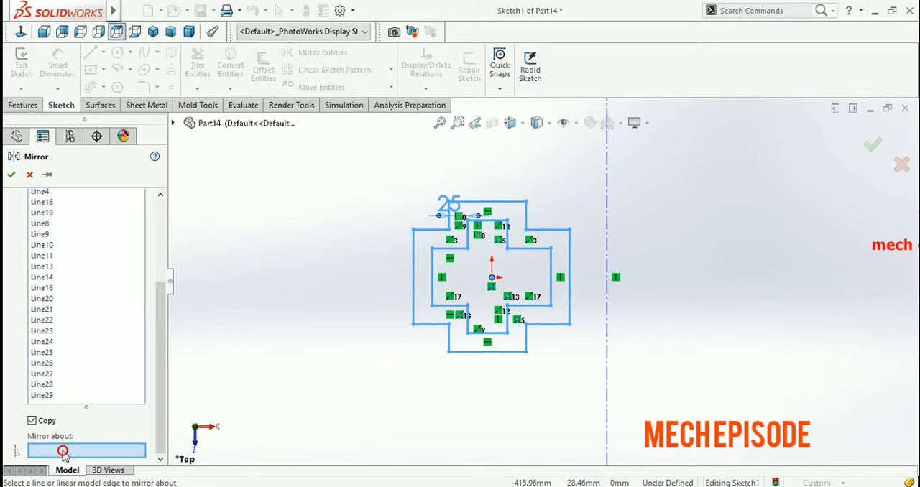
{"action": "left_click", "coordinate": [607, 239]}
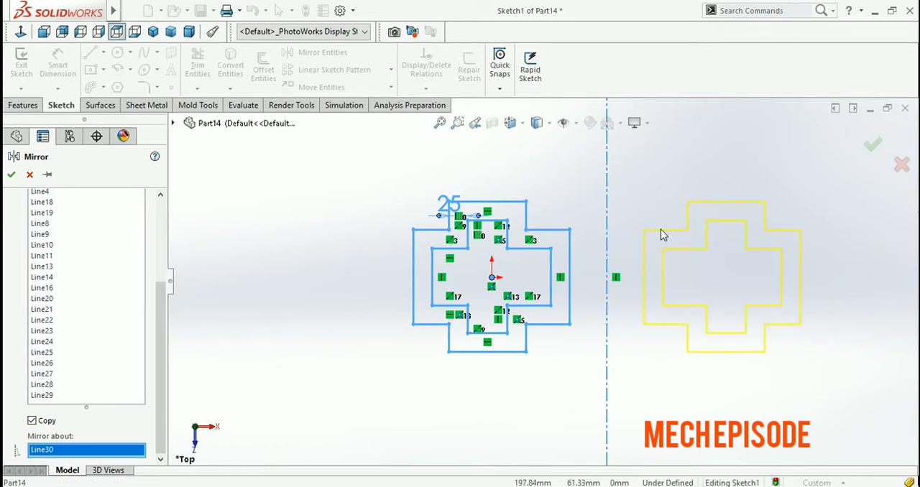
{"action": "left_click", "coordinate": [11, 176]}
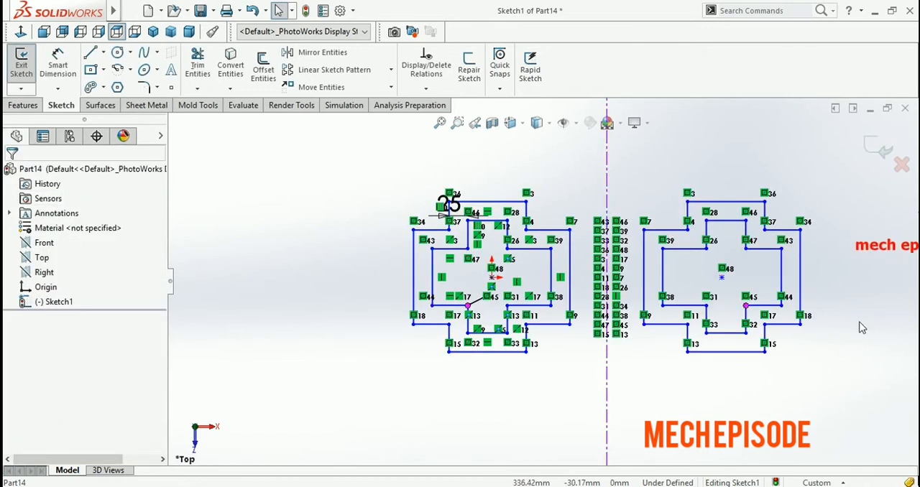
{"action": "scroll", "coordinate": [690, 322], "scroll_direction": "up", "scroll_amount": 2}
{"action": "scroll", "coordinate": [656, 318], "scroll_direction": "down", "scroll_amount": 3}
{"action": "scroll", "coordinate": [553, 187], "scroll_direction": "up", "scroll_amount": 3}
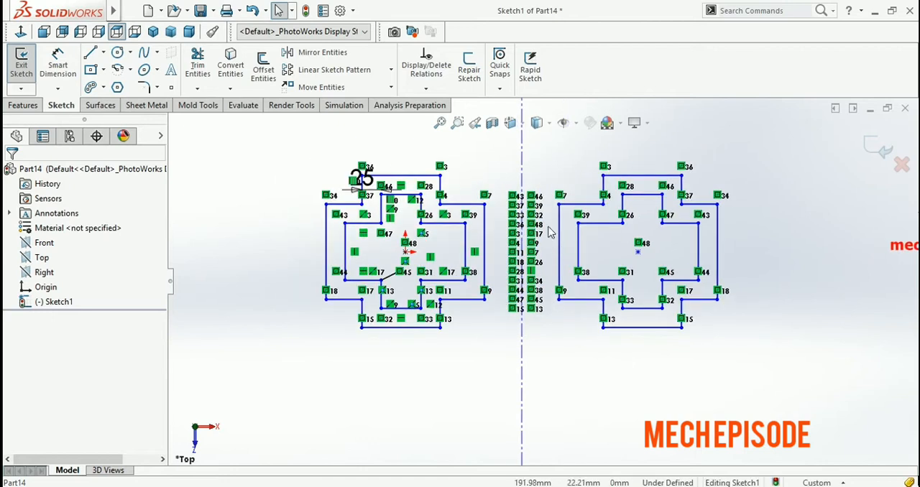
{"action": "scroll", "coordinate": [535, 211], "scroll_direction": "down", "scroll_amount": 2}
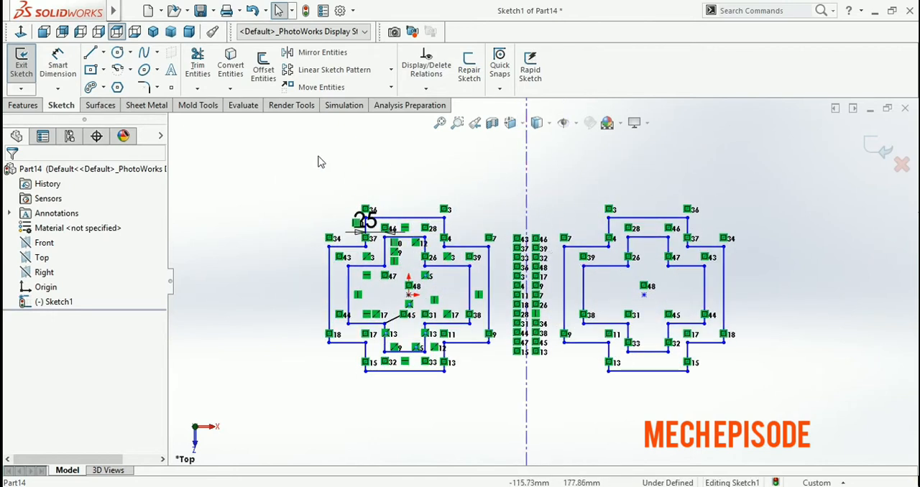
{"action": "scroll", "coordinate": [323, 154], "scroll_direction": "up", "scroll_amount": 3}
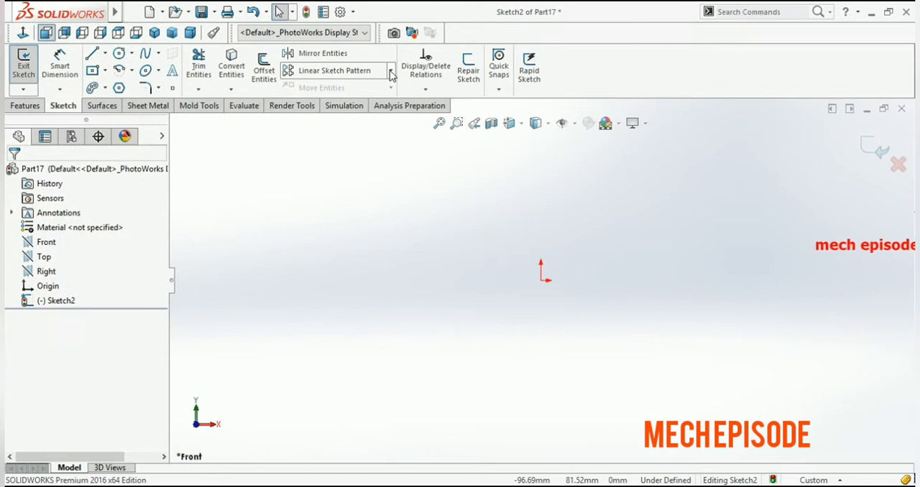
{"action": "left_click", "coordinate": [390, 70]}
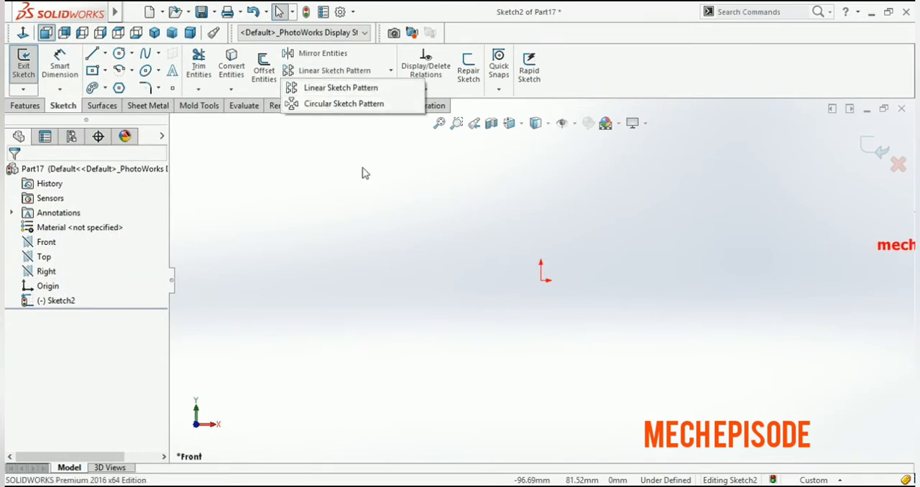
{"action": "left_click", "coordinate": [358, 184]}
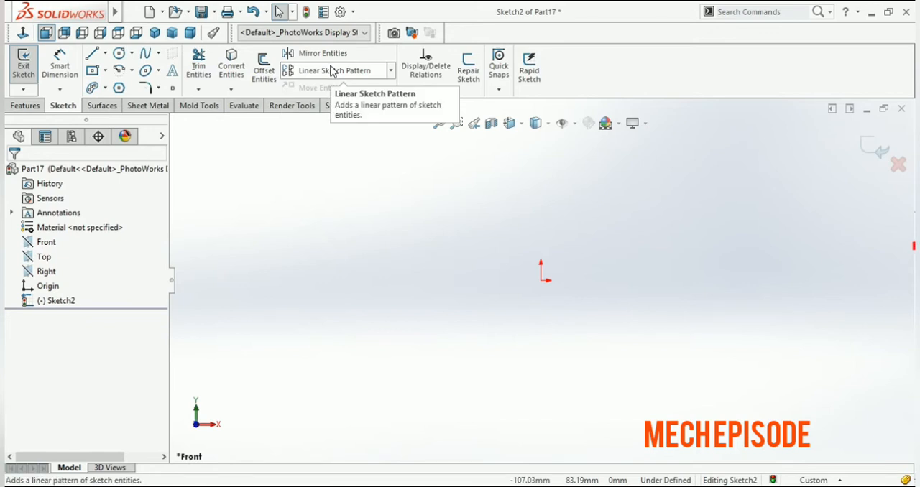
Draw a center rectangle about 27 mm wide and 20 mm high, centered level with the origin and about 104 mm left of it
{"action": "left_click", "coordinate": [92, 71]}
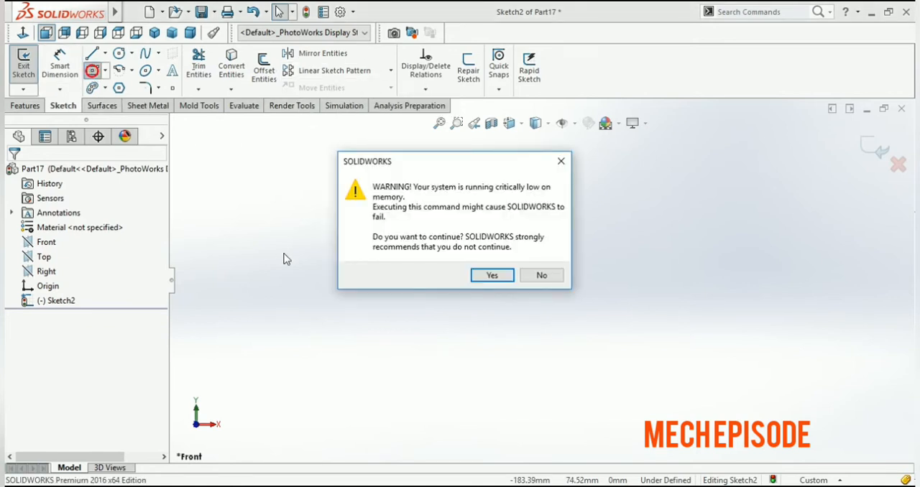
{"action": "left_click", "coordinate": [488, 278]}
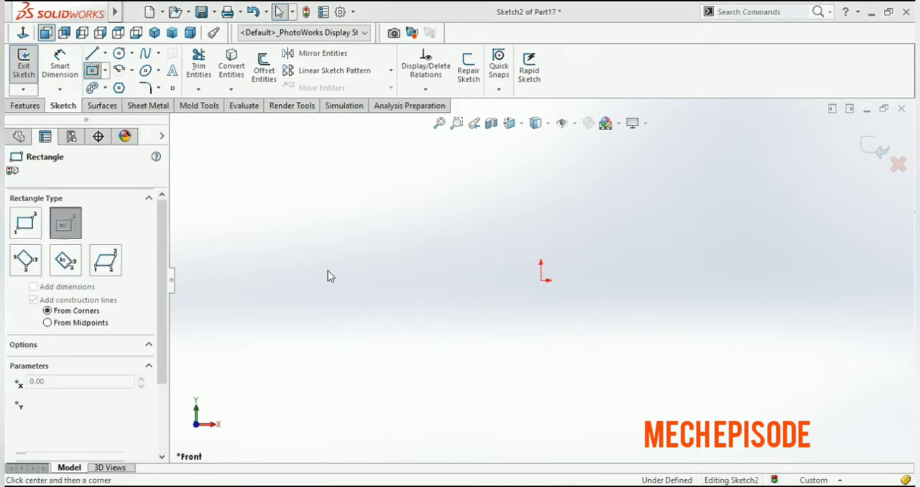
{"action": "left_click", "coordinate": [332, 281]}
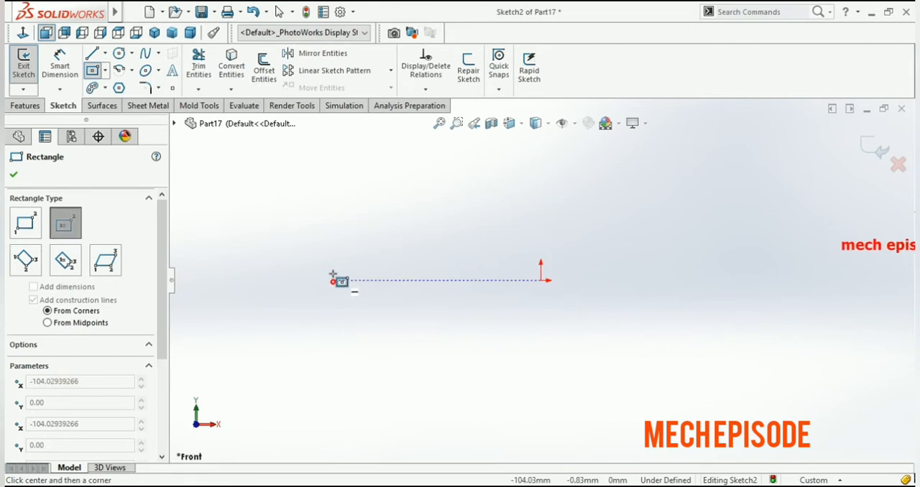
{"action": "left_click", "coordinate": [360, 260]}
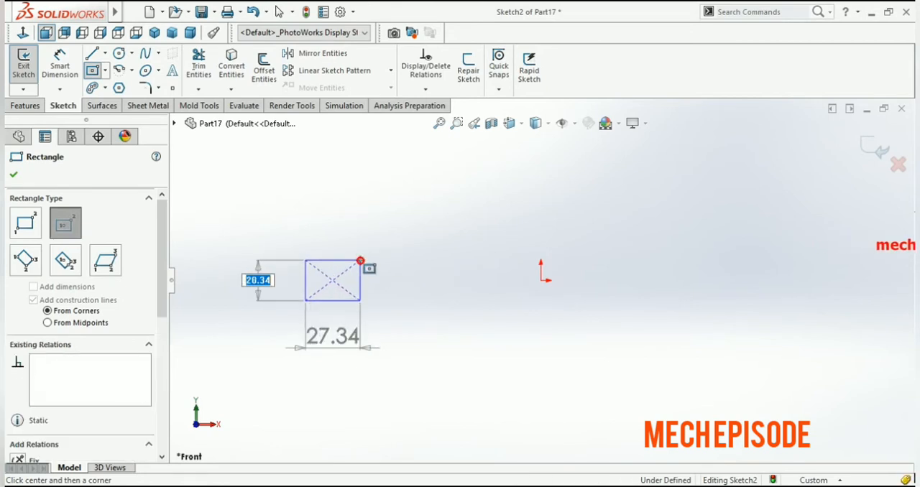
{"action": "left_click", "coordinate": [13, 176]}
{"action": "left_click", "coordinate": [367, 199]}
Start a linear sketch pattern of the whole rectangle with 4 instances spaced 50 mm apart in Direction 1
{"action": "mouse_move", "coordinate": [399, 224]}
{"action": "left_mouse_down"}
{"action": "mouse_move", "coordinate": [343, 367]}
{"action": "mouse_move", "coordinate": [261, 360]}
{"action": "mouse_move", "coordinate": [261, 350]}
{"action": "left_mouse_up"}
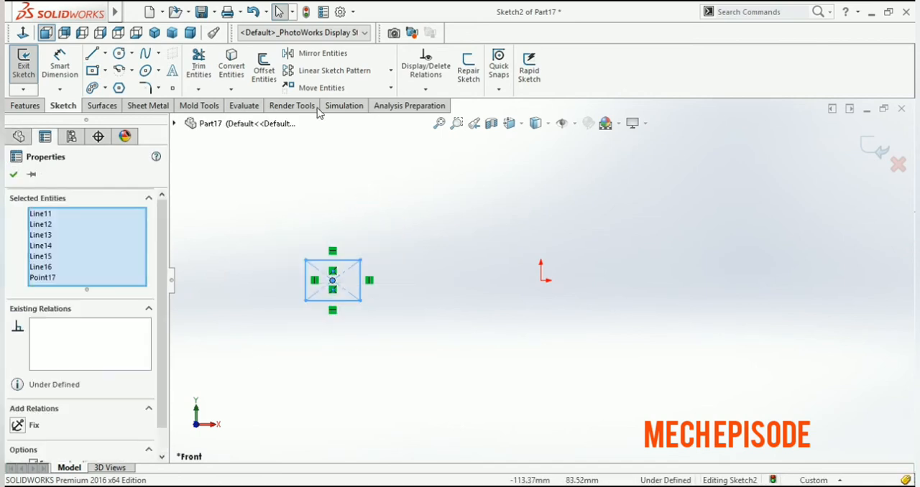
{"action": "left_click", "coordinate": [329, 72]}
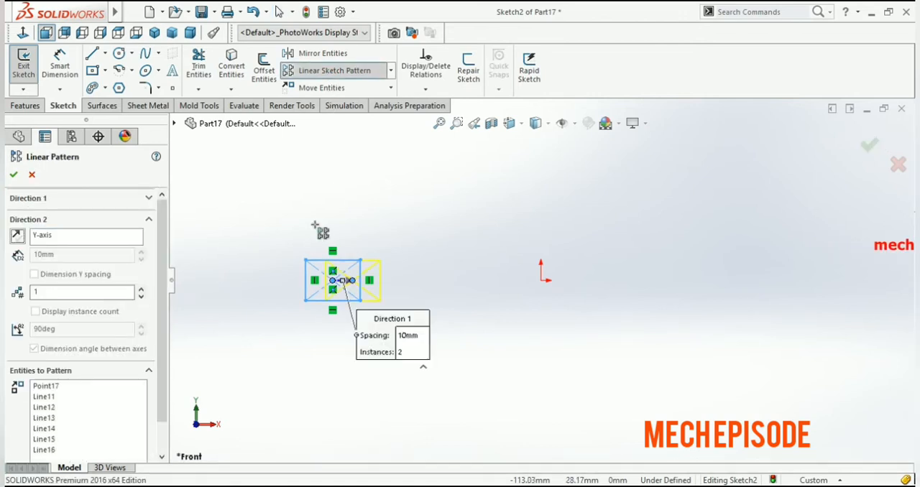
{"action": "left_click", "coordinate": [408, 342]}
{"action": "type", "text": "50"}
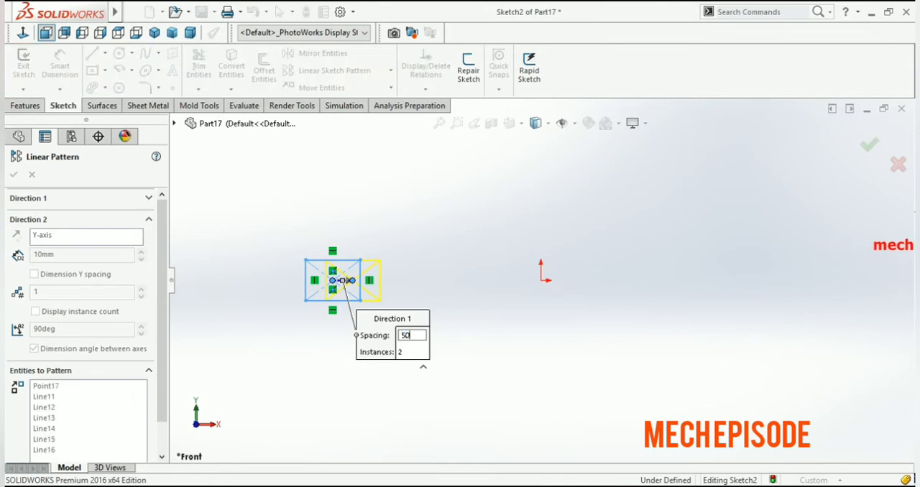
{"action": "key", "text": "Return"}
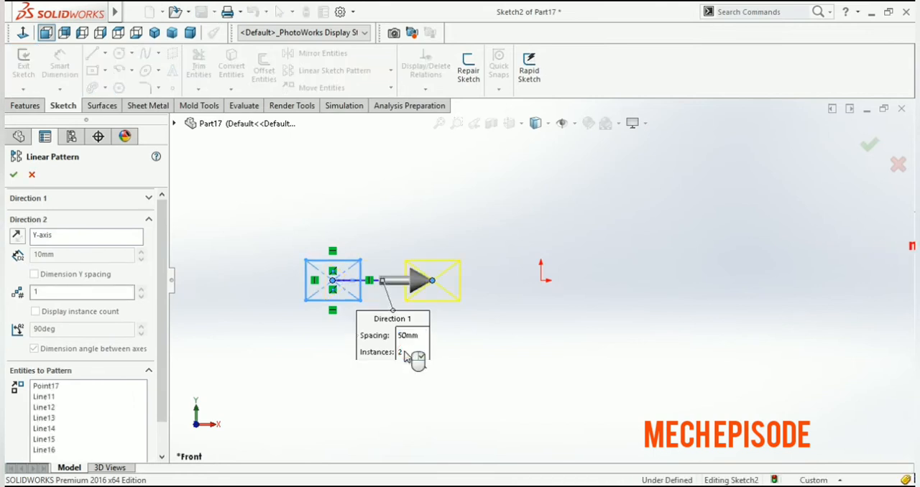
{"action": "left_click", "coordinate": [401, 353]}
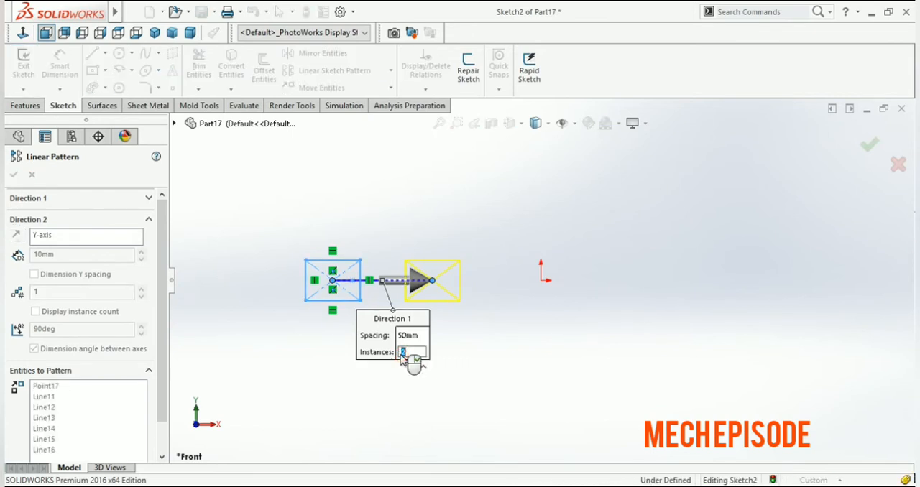
{"action": "type", "text": "4"}
{"action": "key", "text": "Return"}
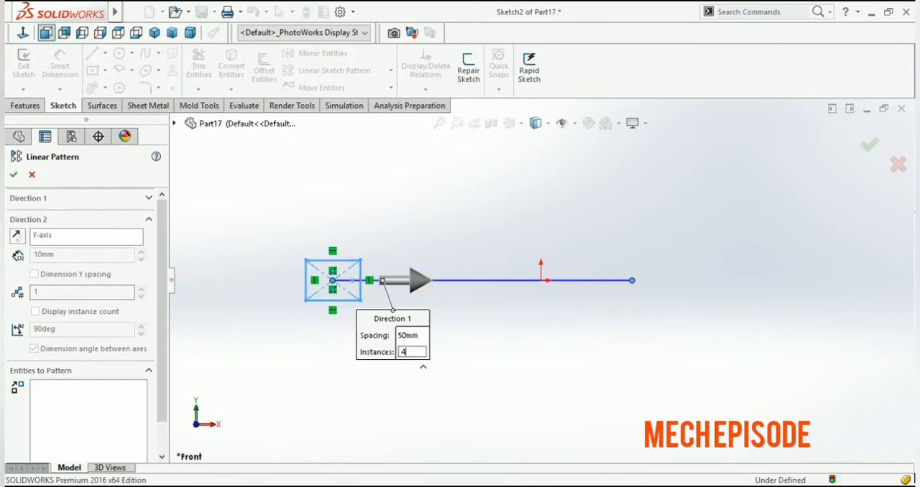
{"action": "left_click", "coordinate": [414, 352]}
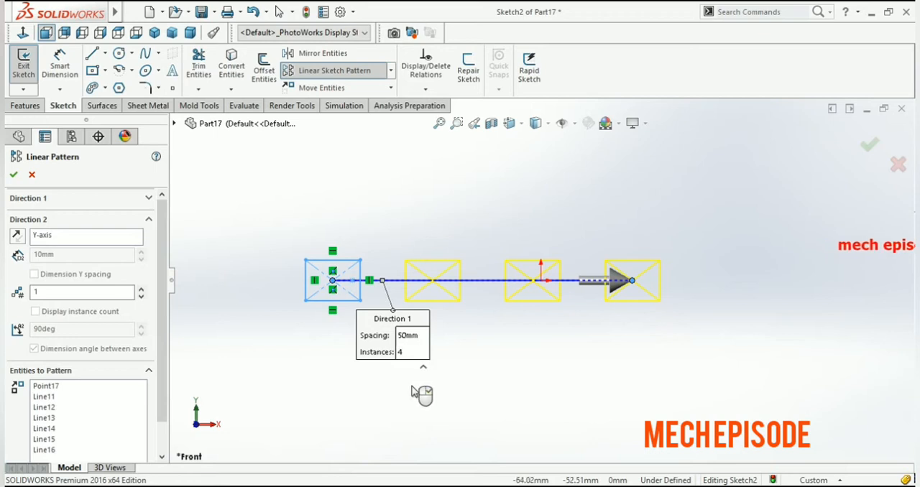
Reverse the pattern's Direction 2 along the Y-axis, set it to 3 instances at 50 mm spacing, and apply the pattern
{"action": "left_click", "coordinate": [59, 241]}
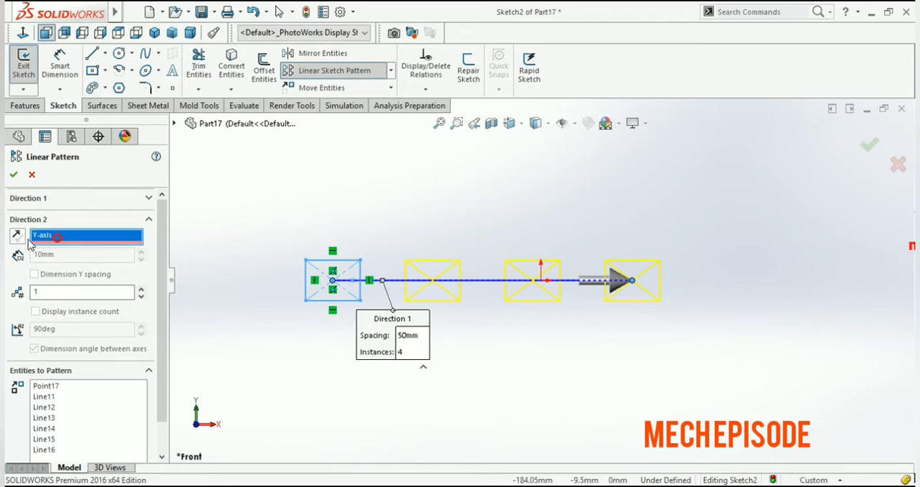
{"action": "left_click", "coordinate": [17, 235]}
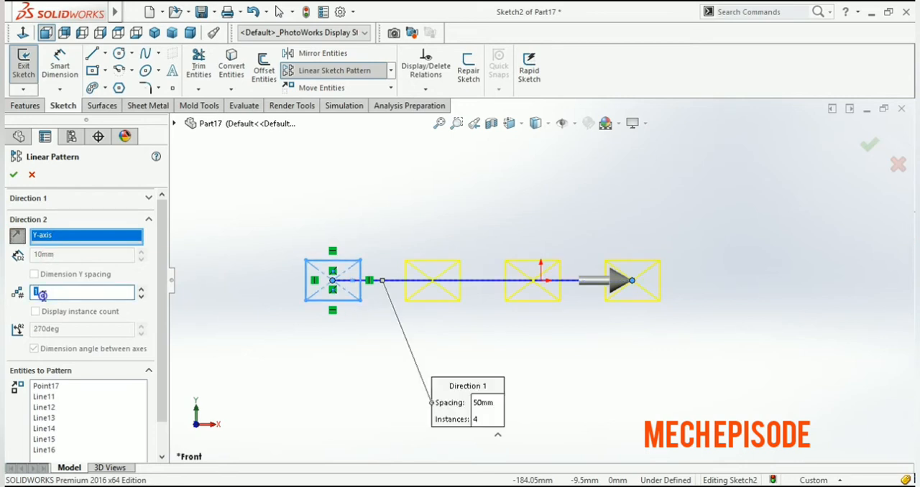
{"action": "key", "text": "BackSpace"}
{"action": "type", "text": "2"}
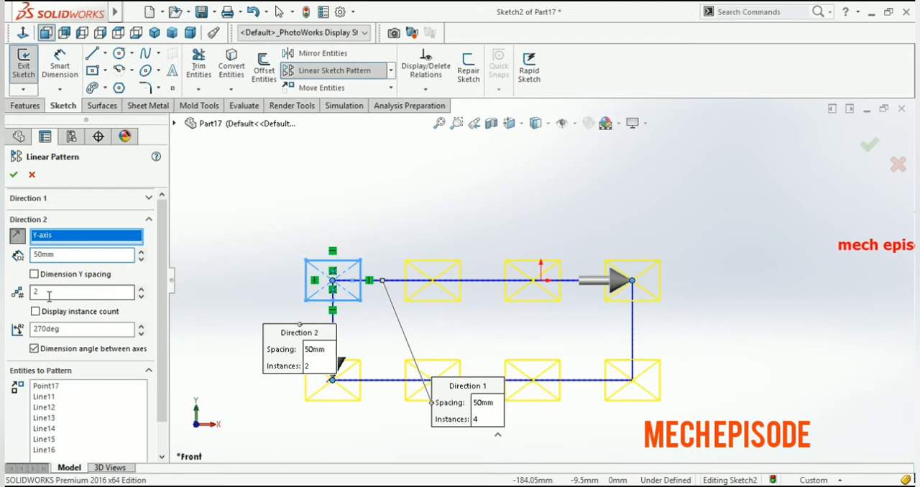
{"action": "left_click", "coordinate": [43, 290]}
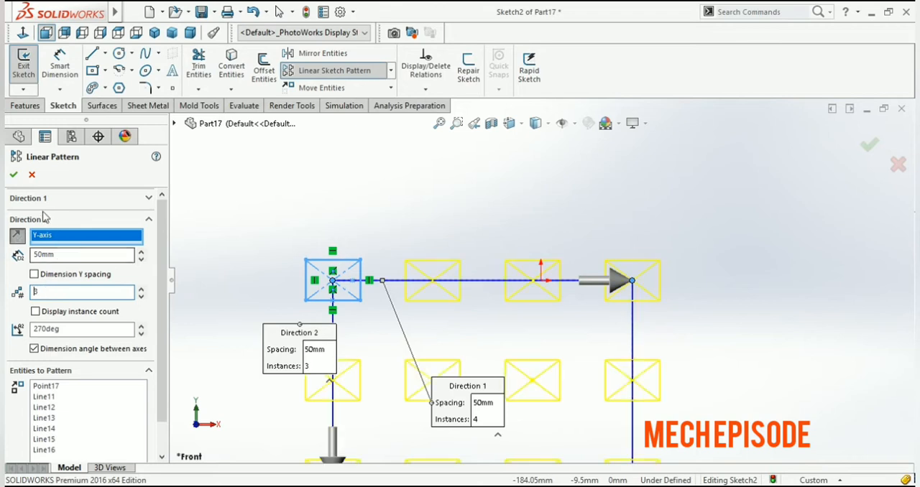
{"action": "left_click", "coordinate": [13, 175]}
{"action": "key", "text": "f"}
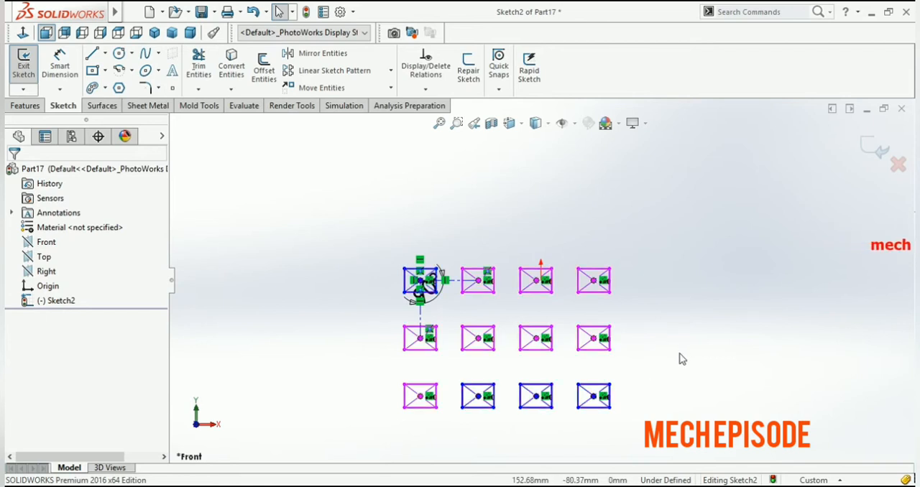
Draw a small circle left of the rectangle grid, centered about 525 mm left of the origin and slightly below it
{"action": "left_click", "coordinate": [391, 71]}
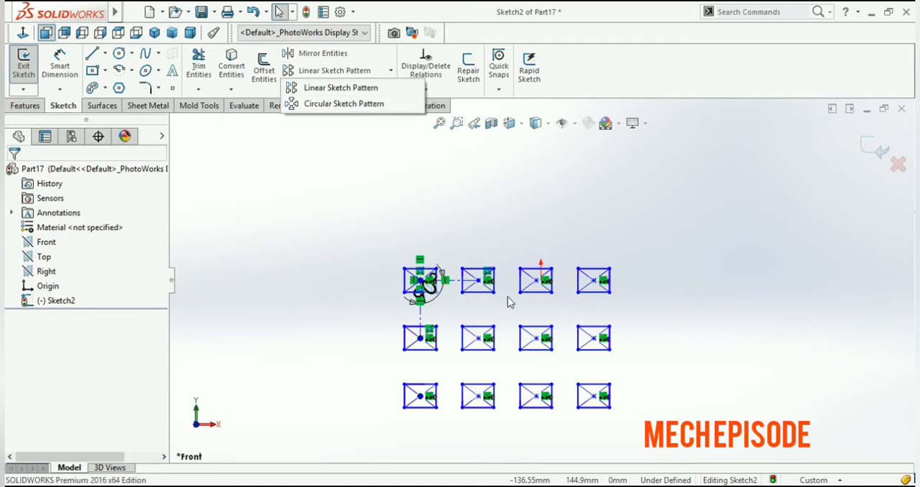
{"action": "scroll", "coordinate": [709, 255], "scroll_direction": "up", "scroll_amount": 4}
{"action": "scroll", "coordinate": [248, 304], "scroll_direction": "down", "scroll_amount": 4}
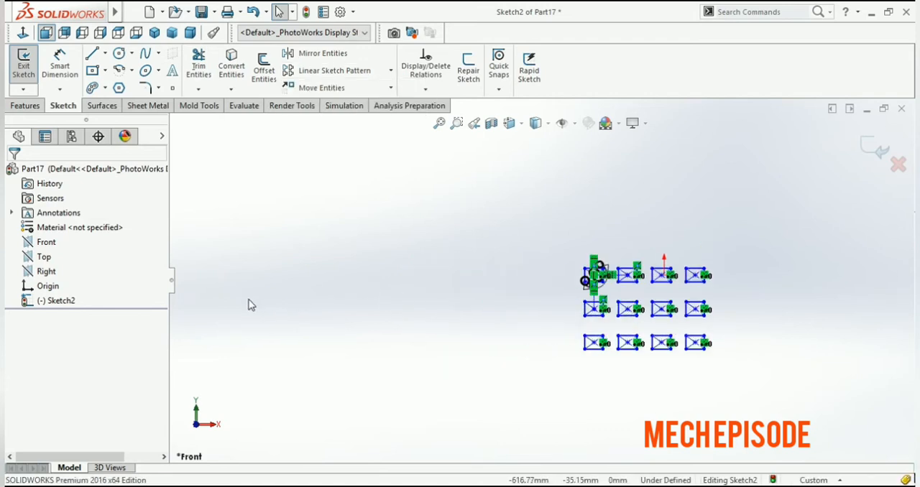
{"action": "left_click", "coordinate": [119, 56]}
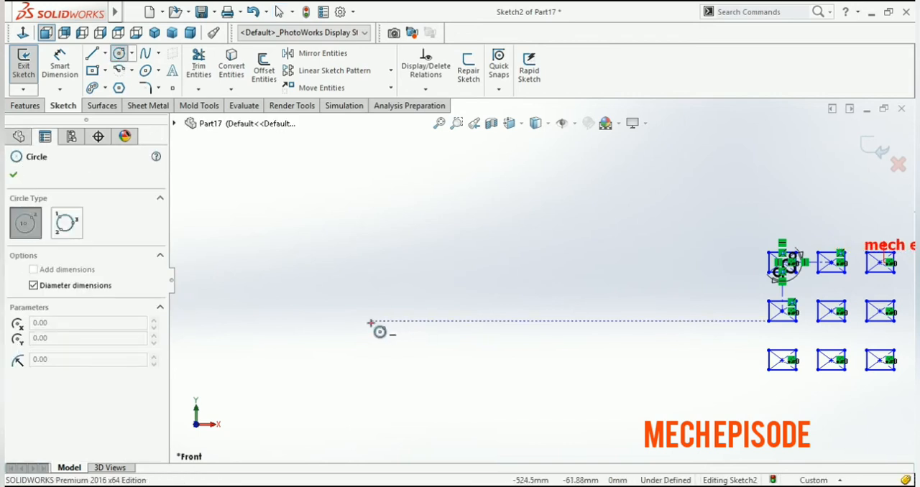
{"action": "left_click", "coordinate": [370, 322]}
{"action": "left_click", "coordinate": [386, 305]}
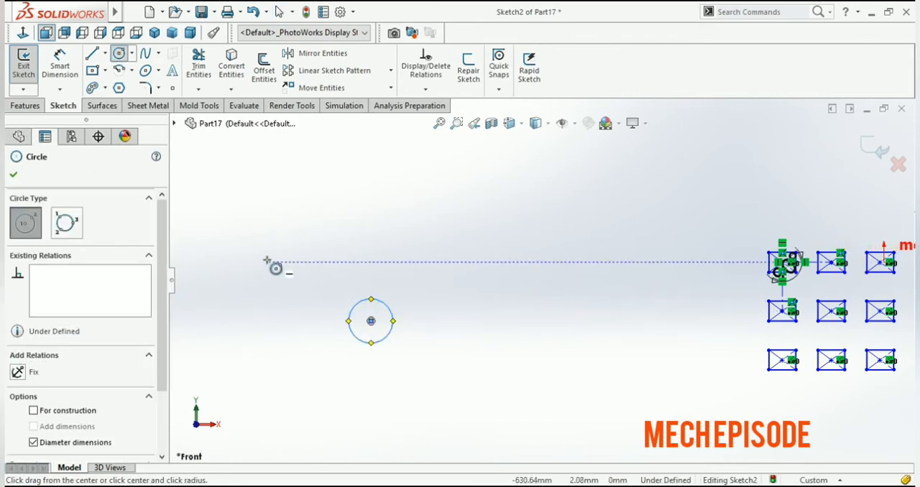
{"action": "key", "text": "Escape"}
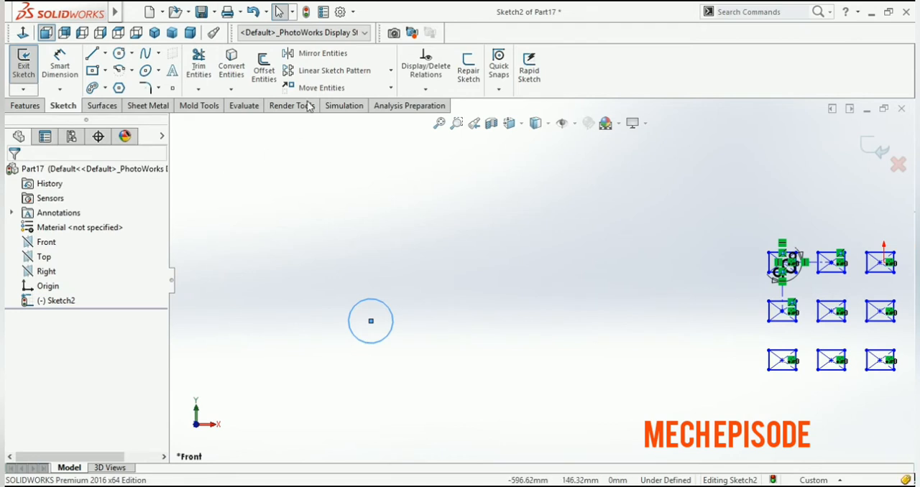
Create a circular sketch pattern of the small circle around the origin with 10 equally spaced instances over 360 degrees
{"action": "left_click", "coordinate": [391, 74]}
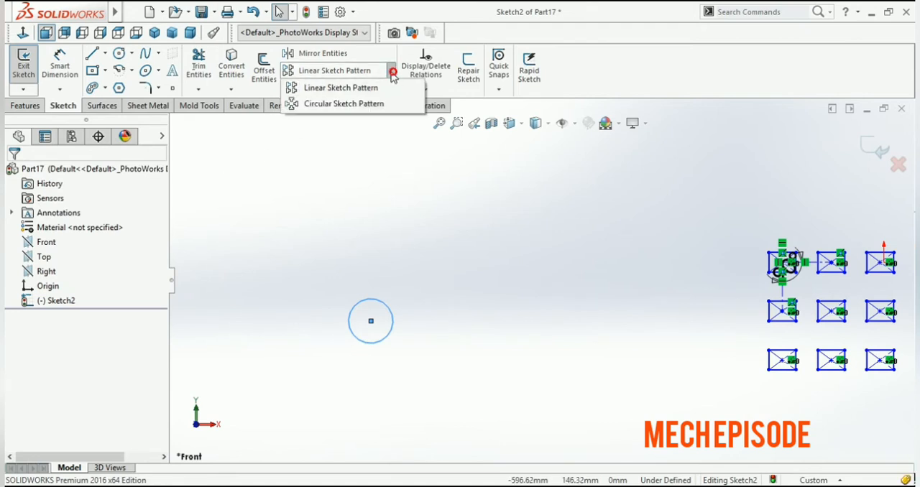
{"action": "left_click", "coordinate": [336, 105]}
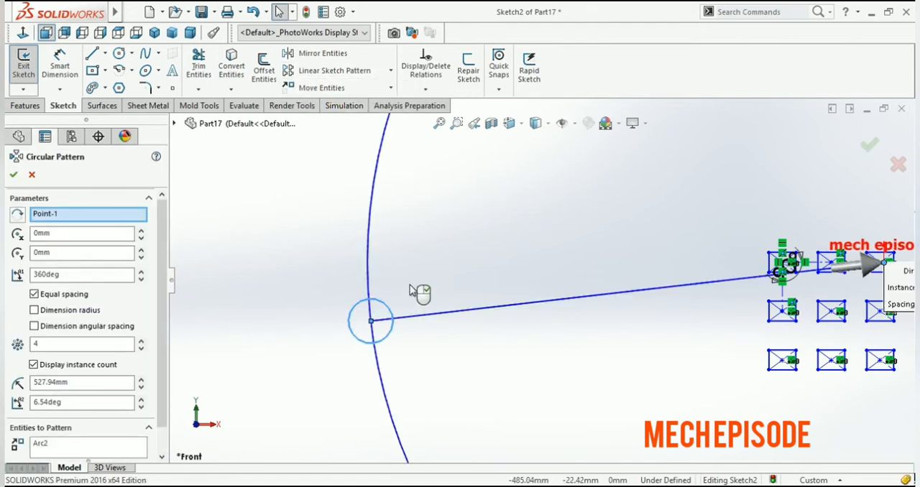
{"action": "scroll", "coordinate": [415, 310], "scroll_direction": "up", "scroll_amount": 5}
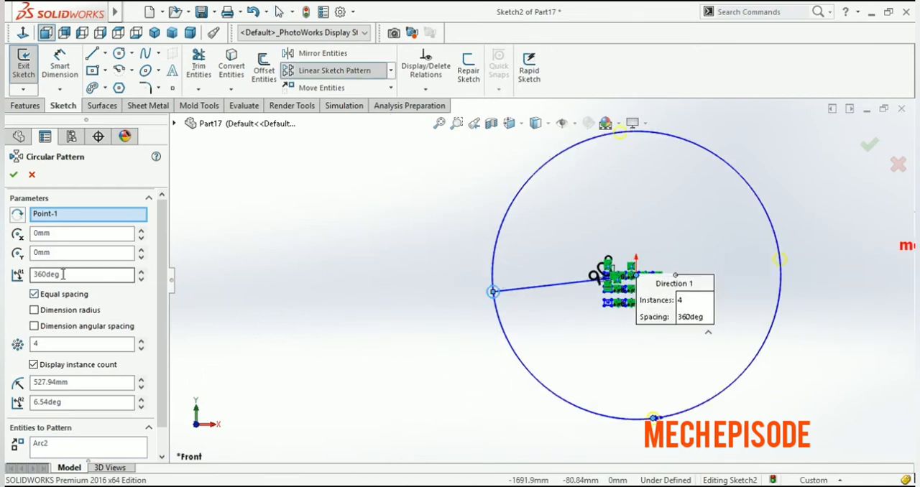
{"action": "left_click", "coordinate": [57, 346]}
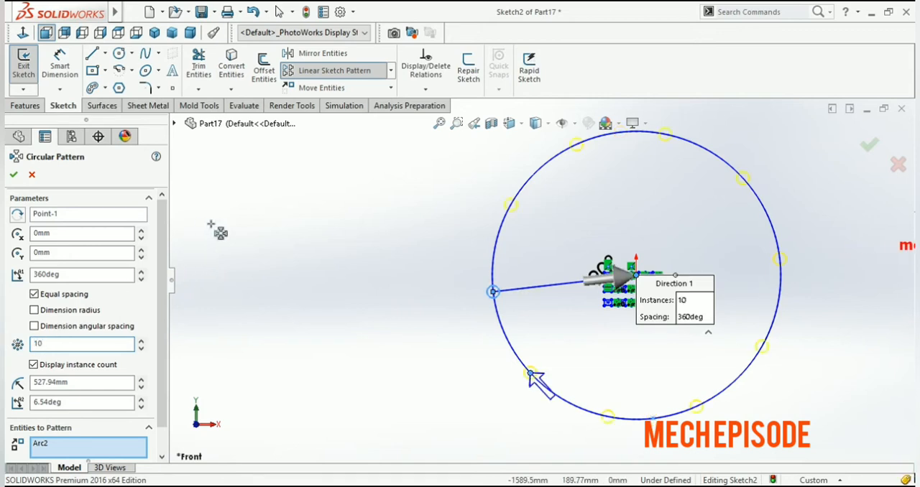
{"action": "scroll", "coordinate": [647, 289], "scroll_direction": "down", "scroll_amount": 3}
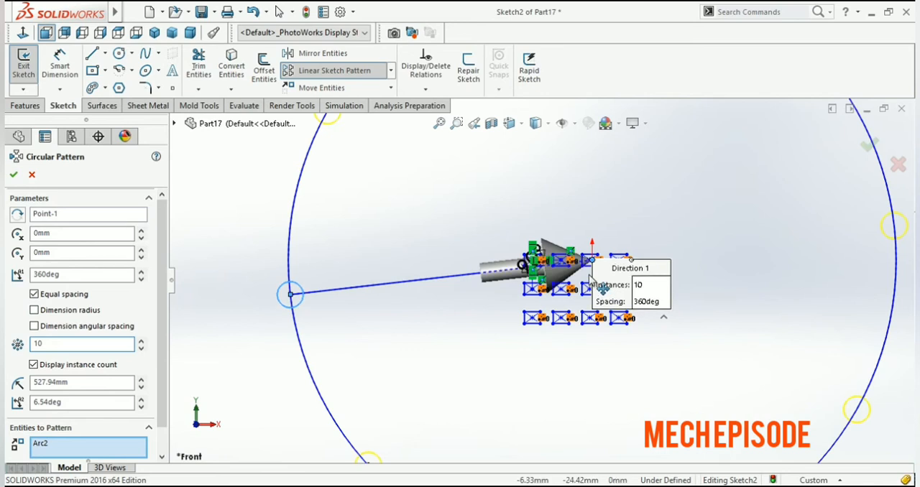
{"action": "scroll", "coordinate": [528, 339], "scroll_direction": "up", "scroll_amount": 3}
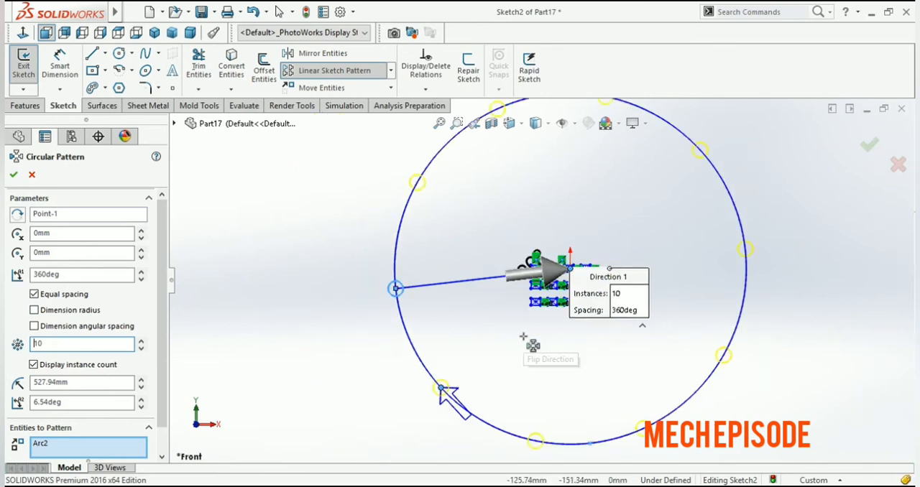
{"action": "scroll", "coordinate": [525, 343], "scroll_direction": "up", "scroll_amount": 1}
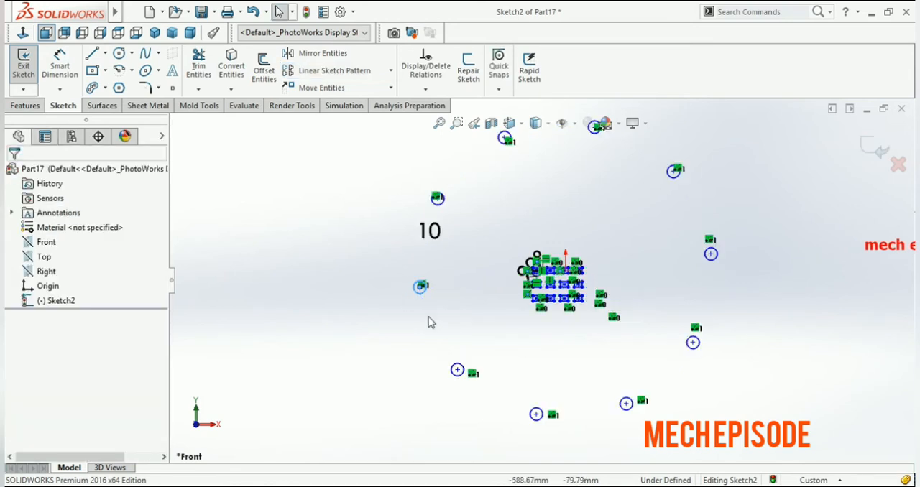
{"action": "left_click", "coordinate": [385, 382]}
{"action": "scroll", "coordinate": [447, 235], "scroll_direction": "up", "scroll_amount": 2}
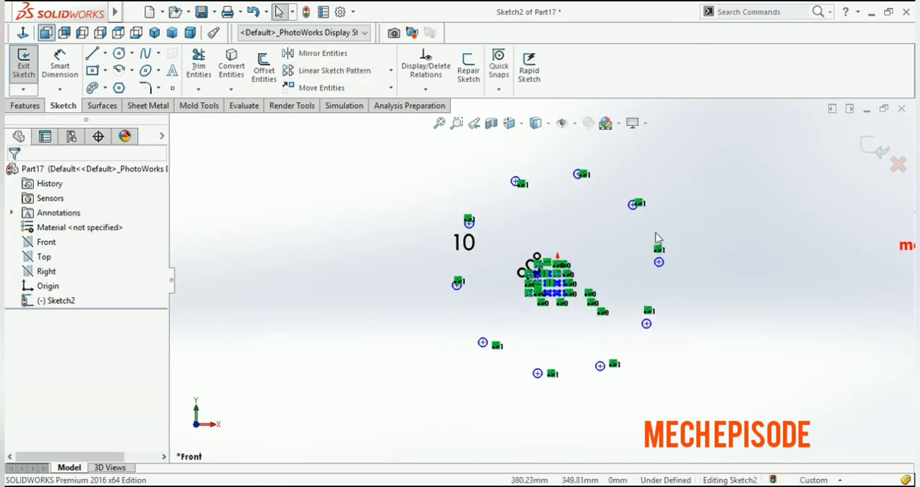
{"action": "scroll", "coordinate": [597, 253], "scroll_direction": "down", "scroll_amount": 1}
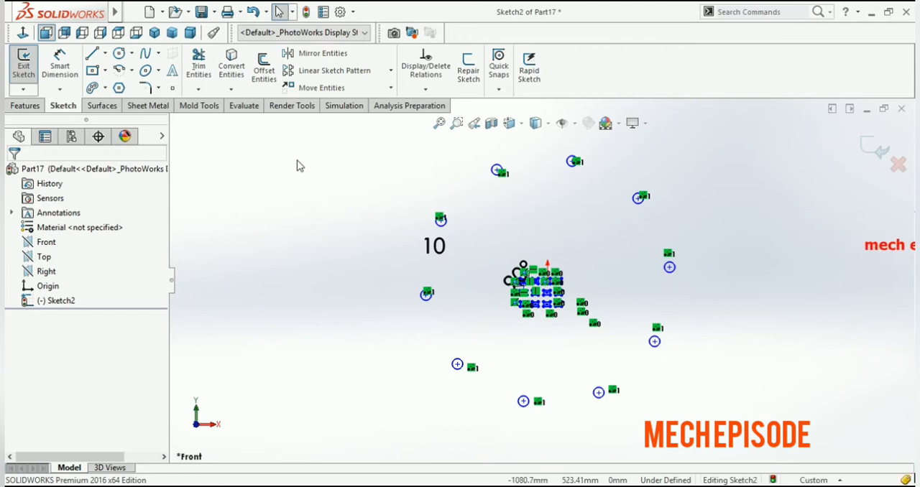
{"action": "scroll", "coordinate": [546, 273], "scroll_direction": "up", "scroll_amount": 2}
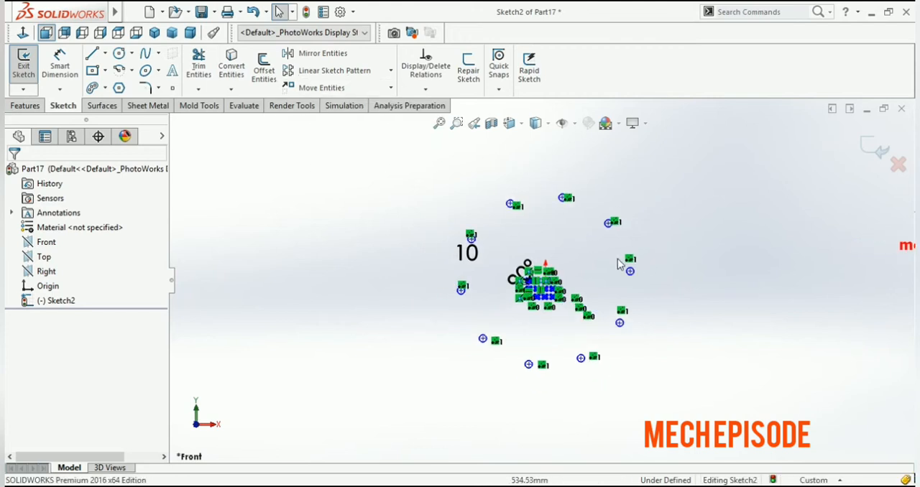
{"action": "scroll", "coordinate": [287, 266], "scroll_direction": "down", "scroll_amount": 1}
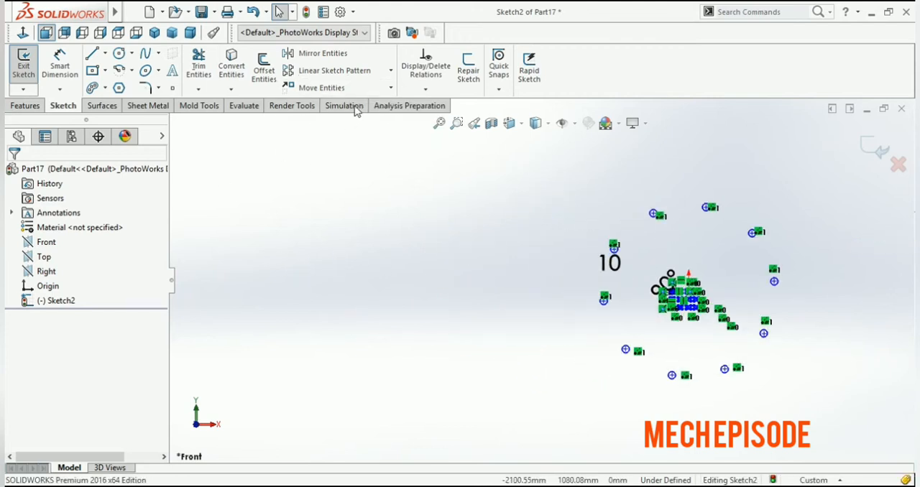
{"action": "left_click", "coordinate": [391, 87]}
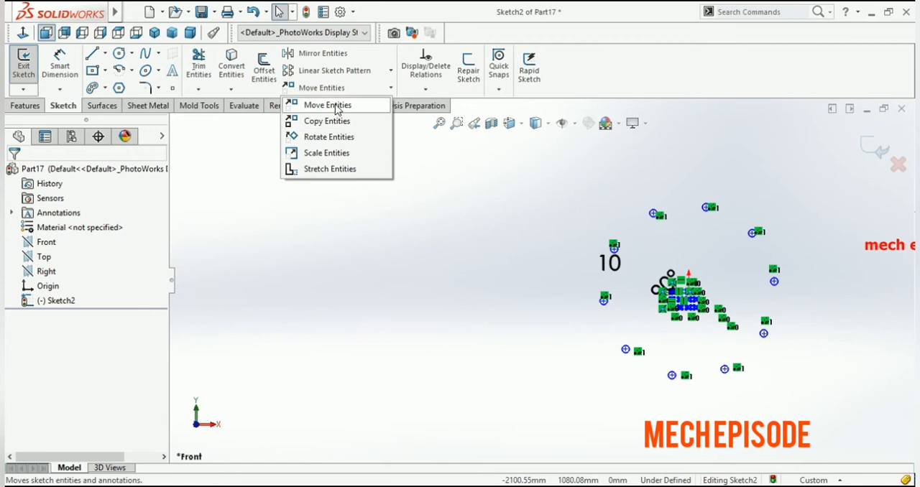
{"action": "left_click", "coordinate": [464, 247]}
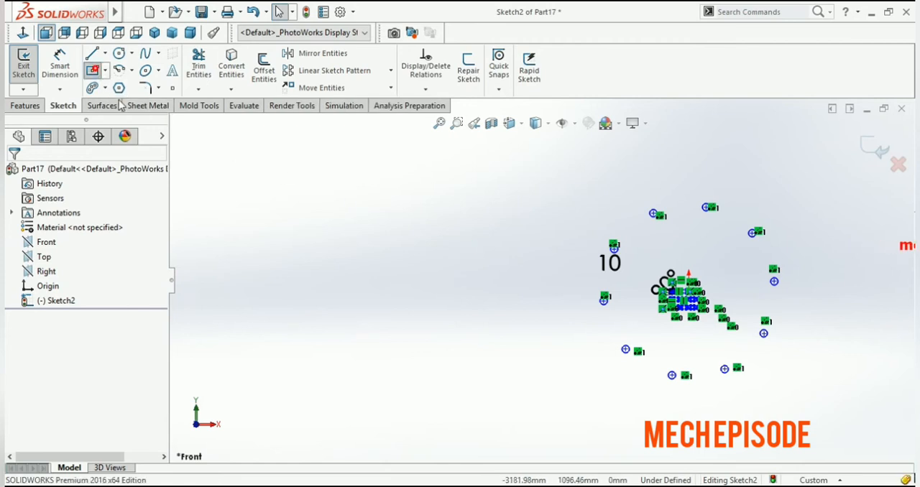
Draw a large center rectangle left of the circular pattern, centered about 2040 mm left of the origin and 60 mm below it
{"action": "left_click", "coordinate": [357, 297]}
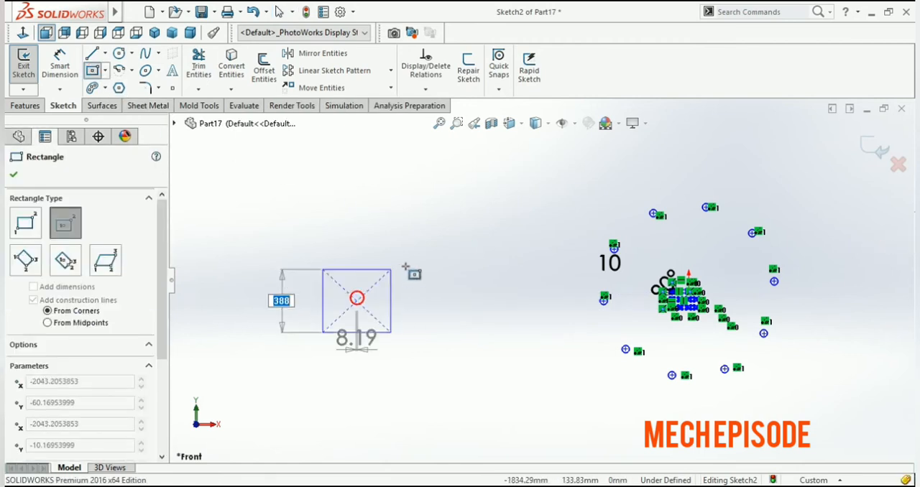
{"action": "left_click", "coordinate": [409, 266]}
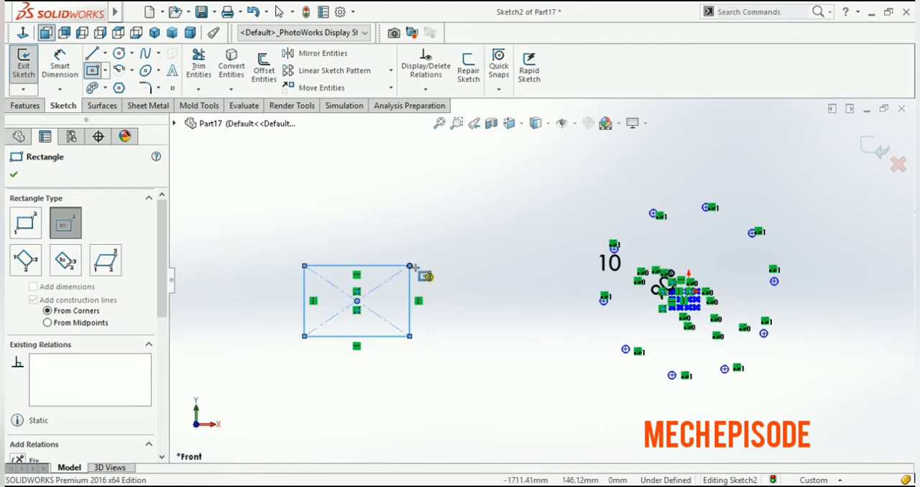
{"action": "key", "text": "Escape"}
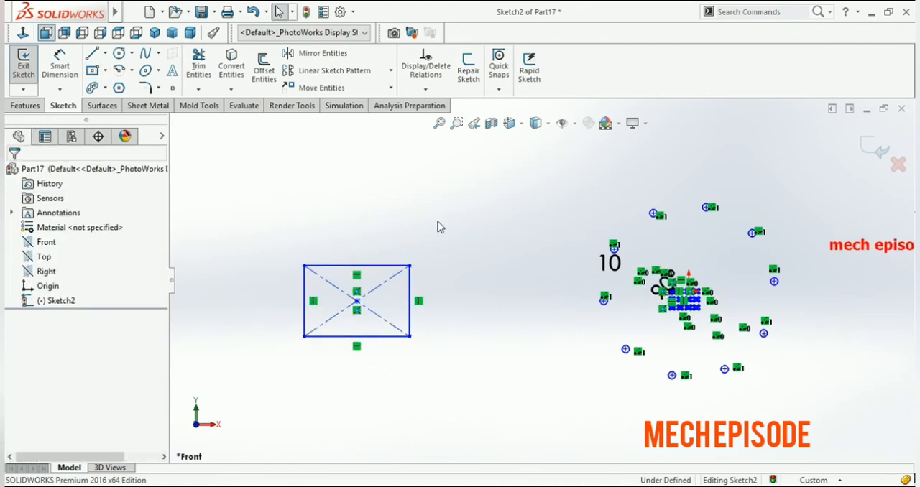
Move the whole large rectangle upward and slightly right with Move Entities, using its upper-left corner as the start point
{"action": "left_click", "coordinate": [390, 88]}
{"action": "left_click", "coordinate": [342, 109]}
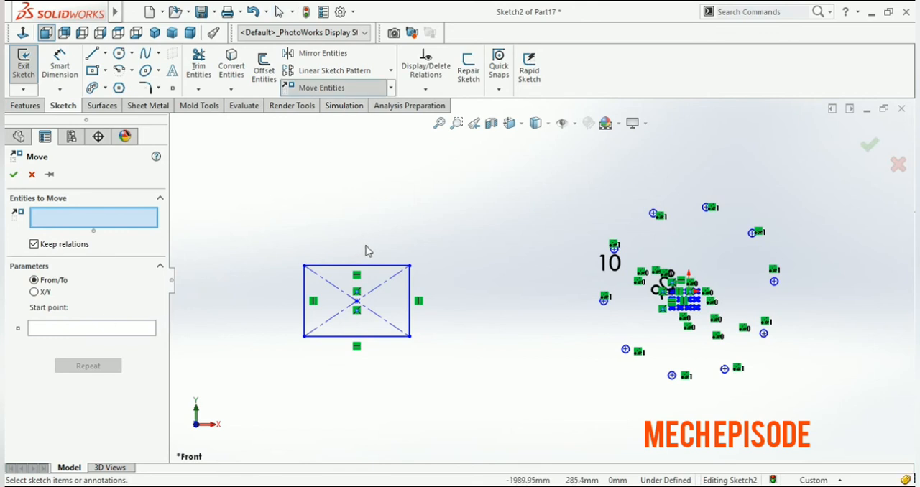
{"action": "left_click_drag", "start_coordinate": [445, 226], "coordinate": [286, 357]}
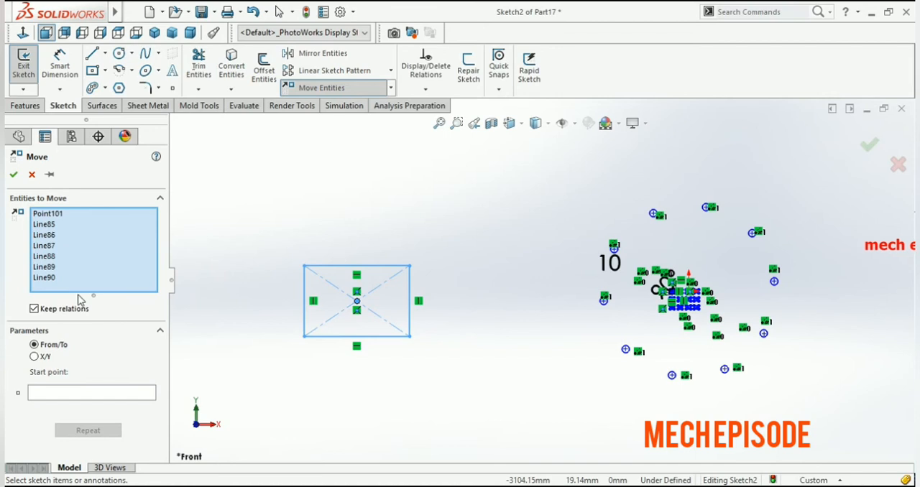
{"action": "left_click", "coordinate": [44, 397]}
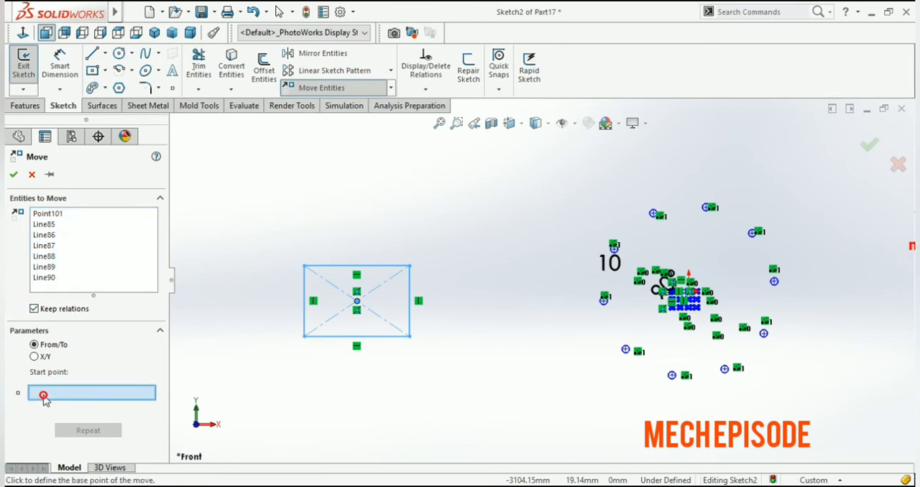
{"action": "left_click", "coordinate": [304, 267]}
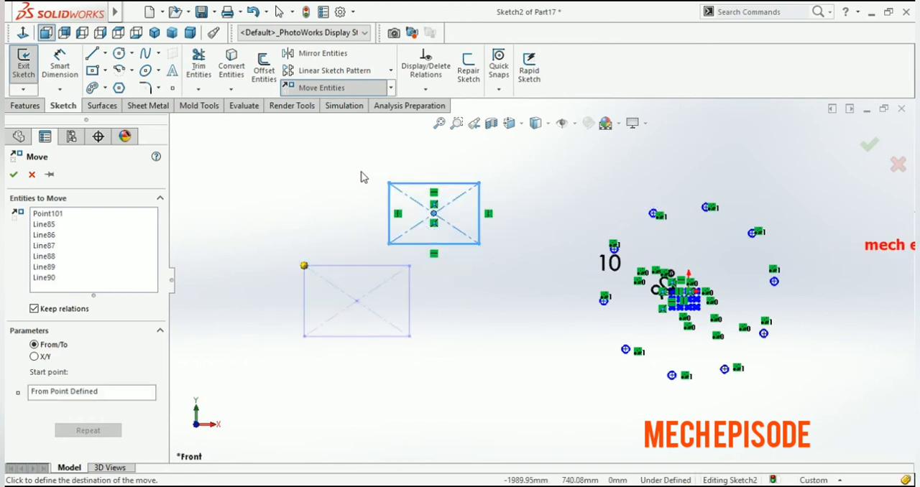
{"action": "left_click", "coordinate": [317, 168]}
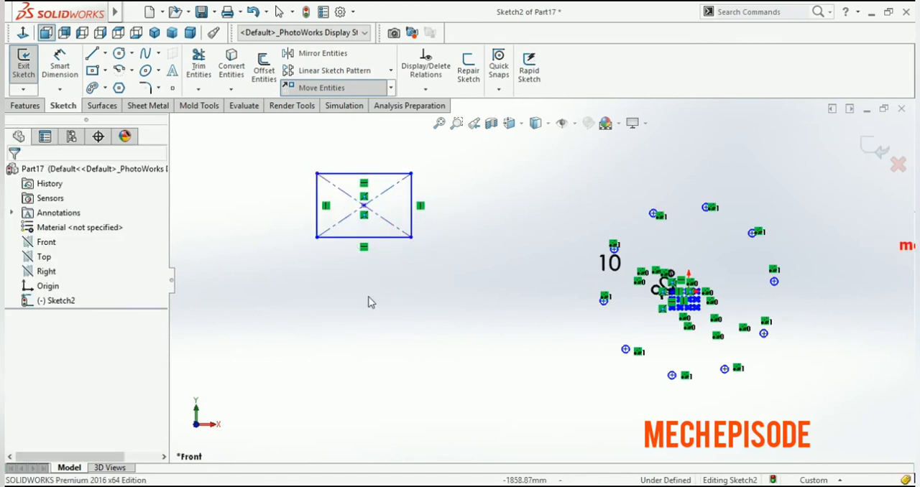
Copy the large rectangle straight down from its lower-left corner, placing that corner about 470 mm below the origin's level
{"action": "left_click", "coordinate": [390, 87]}
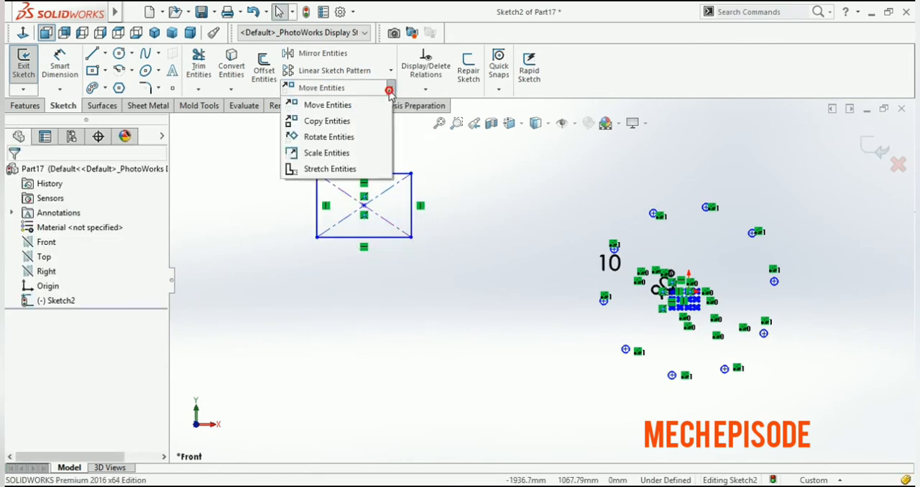
{"action": "left_click", "coordinate": [350, 123]}
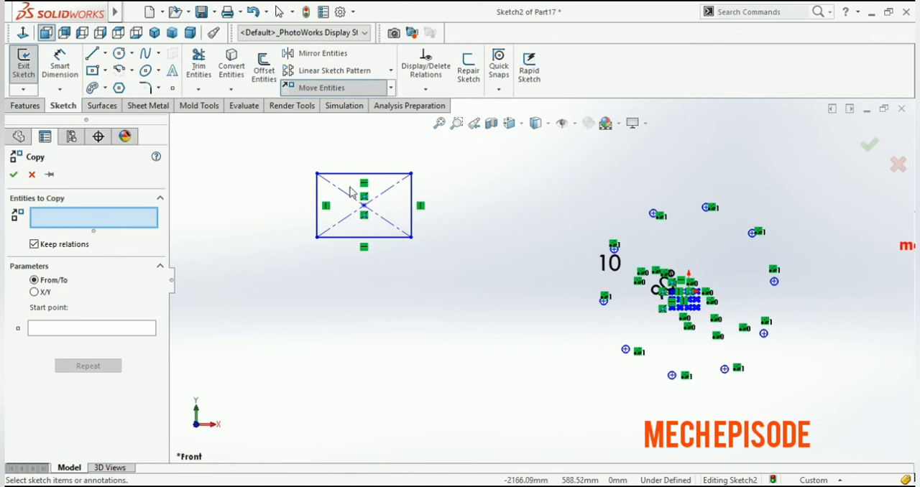
{"action": "left_click_drag", "start_coordinate": [426, 153], "coordinate": [297, 252]}
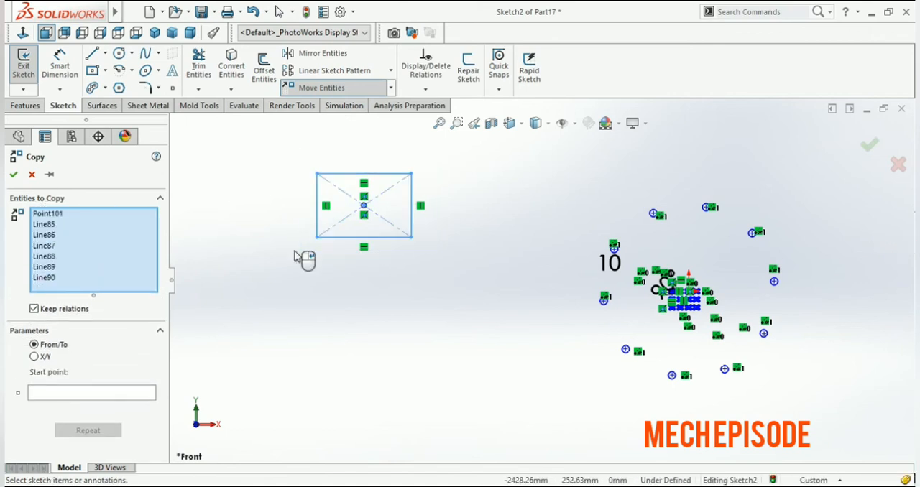
{"action": "left_click", "coordinate": [63, 393]}
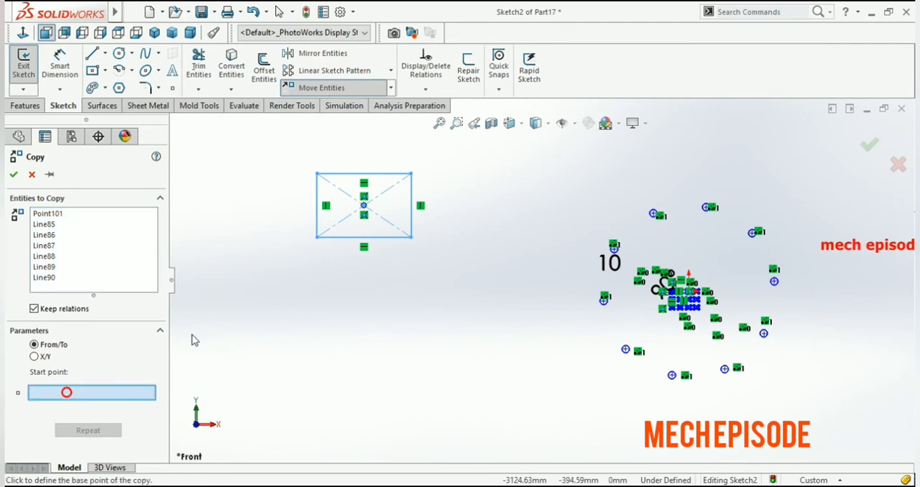
{"action": "left_click", "coordinate": [317, 238]}
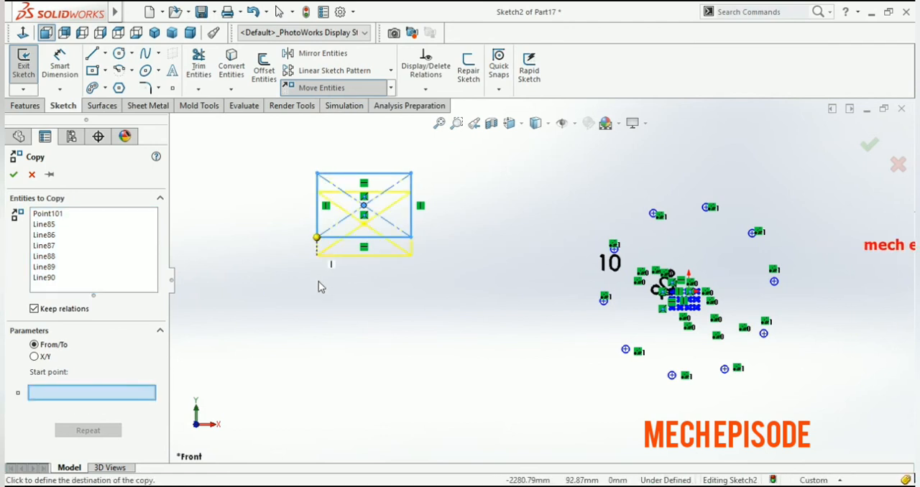
{"action": "left_click", "coordinate": [320, 370]}
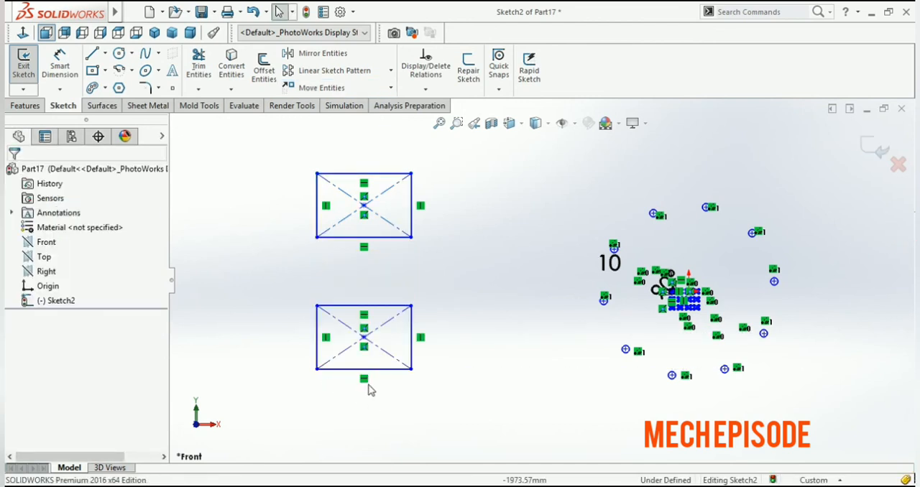
Stretch the lower rectangle straight up from its upper-left corner, leaving its bottom edge out of the selection, to make it taller
{"action": "left_click", "coordinate": [391, 88]}
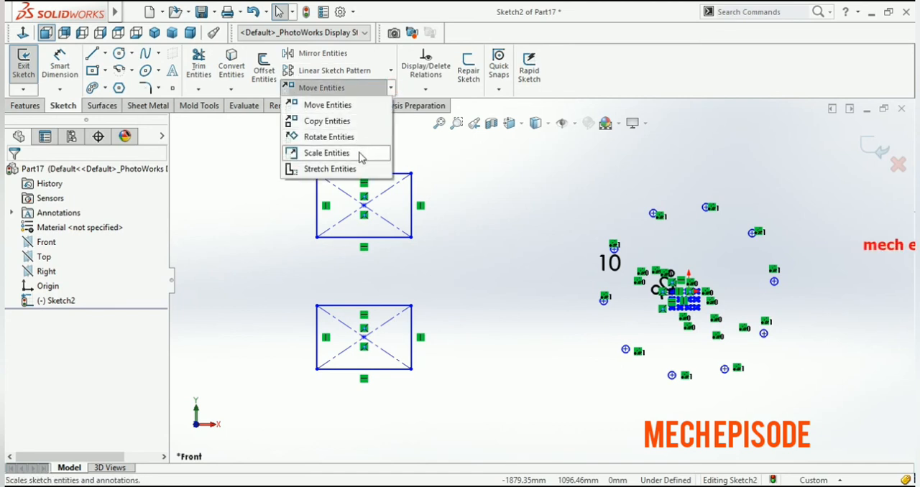
{"action": "left_click", "coordinate": [331, 170]}
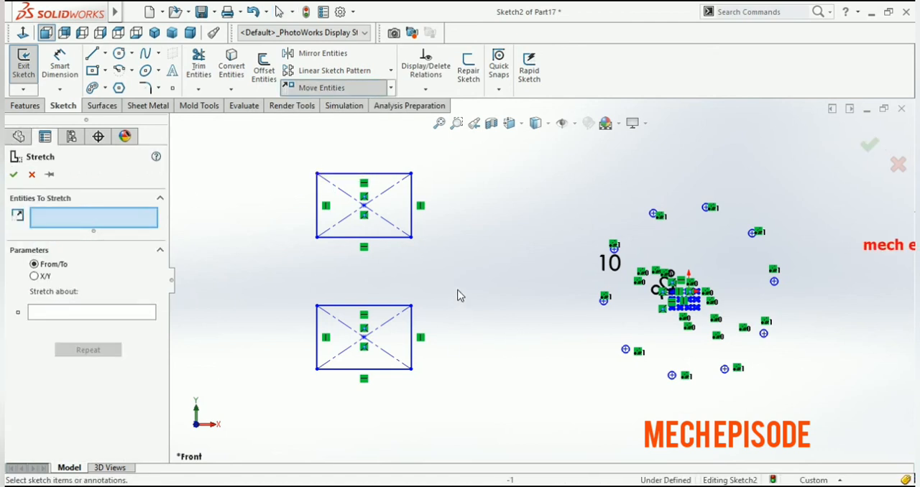
{"action": "left_click_drag", "start_coordinate": [456, 278], "coordinate": [302, 335]}
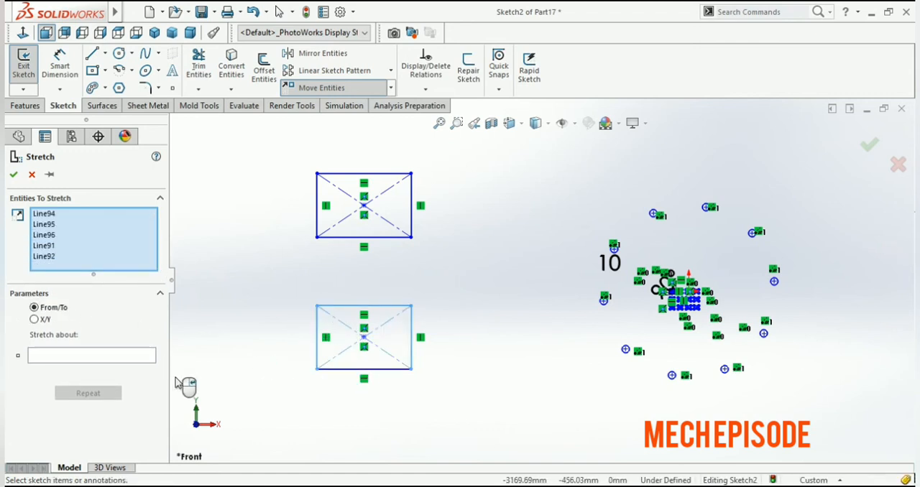
{"action": "left_click", "coordinate": [47, 356]}
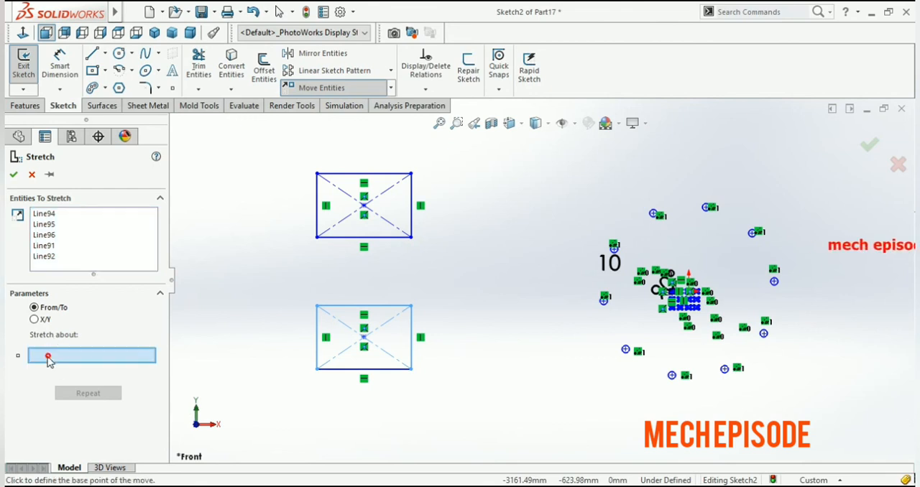
{"action": "left_click", "coordinate": [317, 306]}
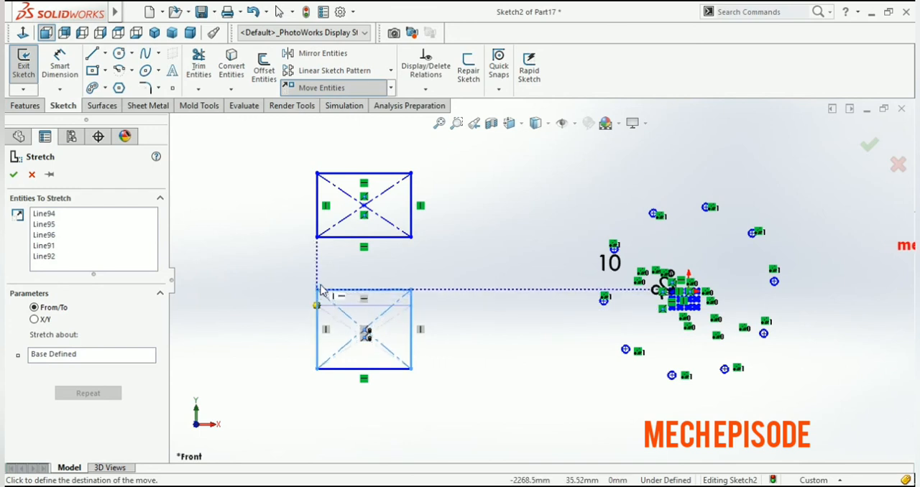
{"action": "left_click", "coordinate": [316, 273]}
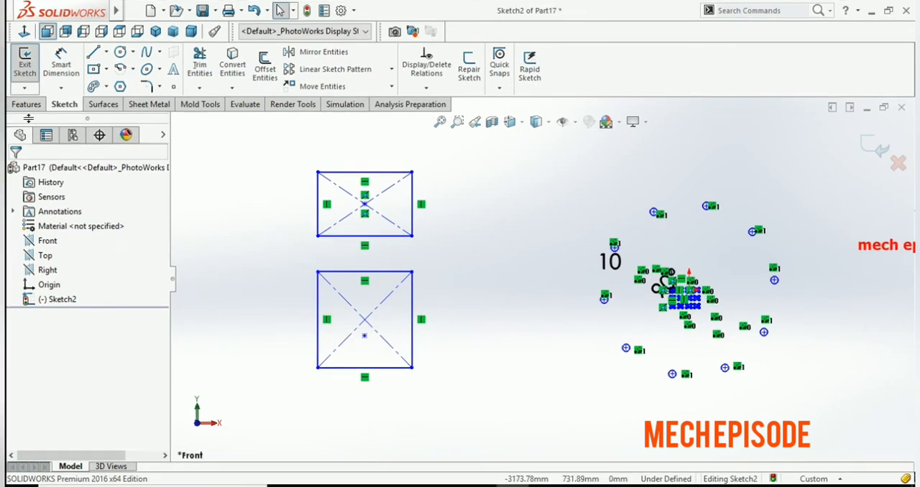
Show the solid feature commands
{"action": "left_click", "coordinate": [27, 106]}
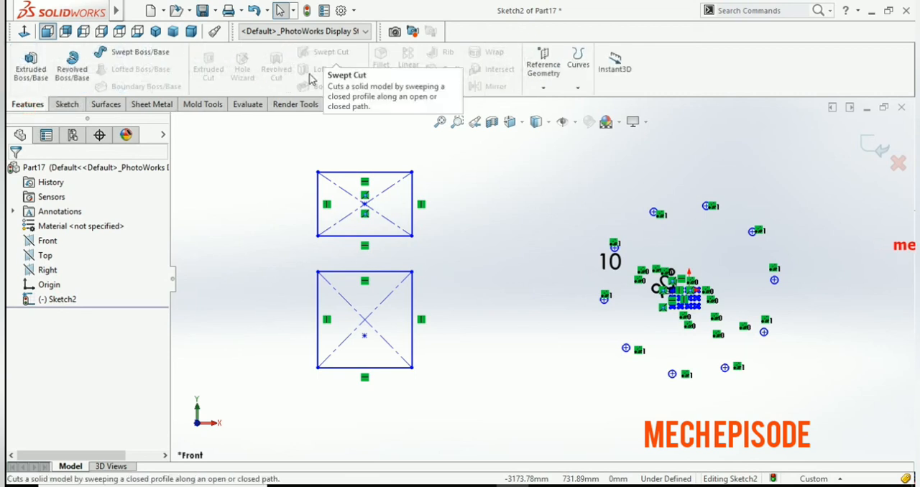